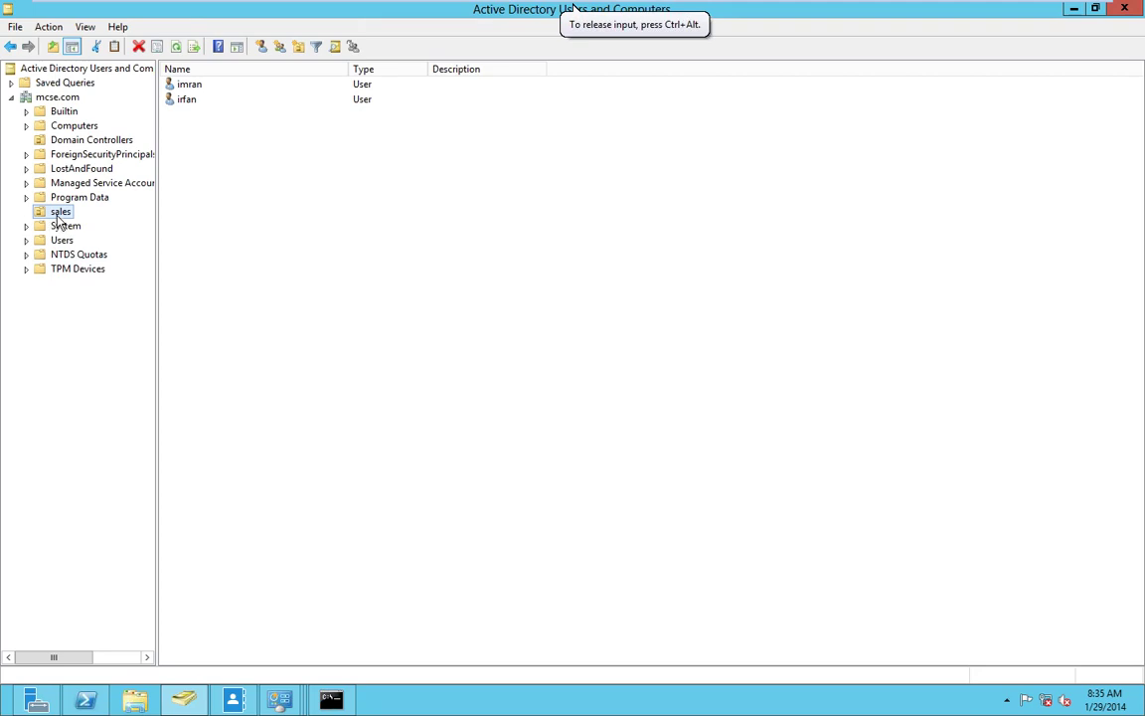
right_click(58, 215)
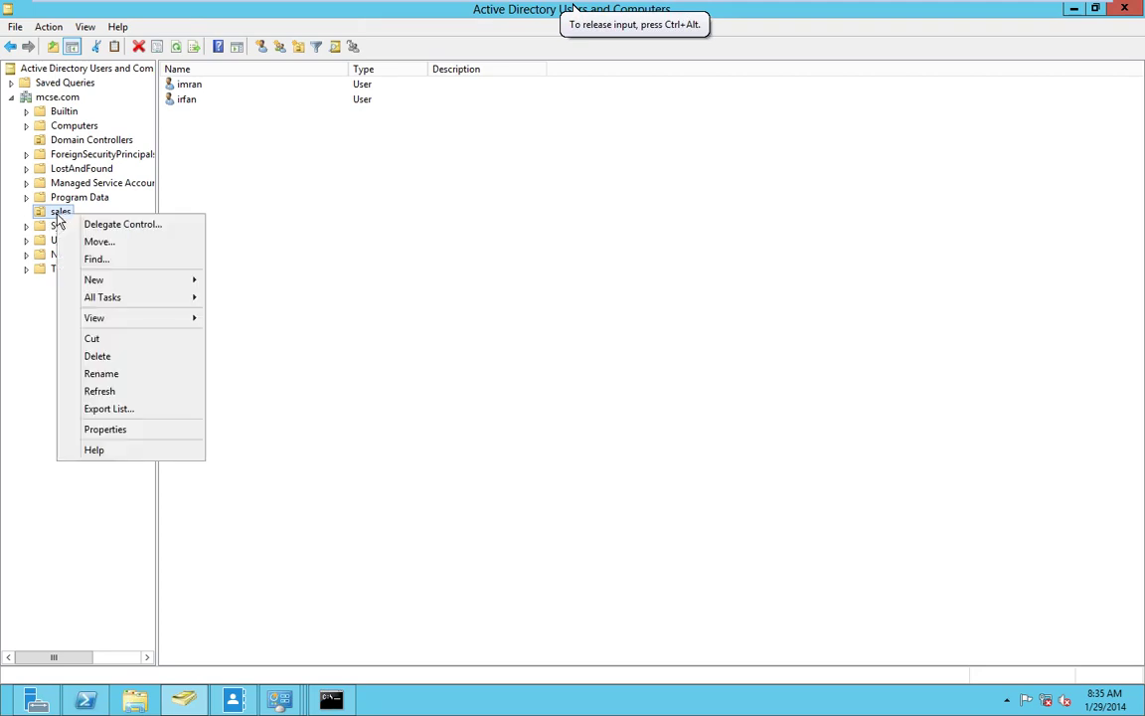
click(95, 224)
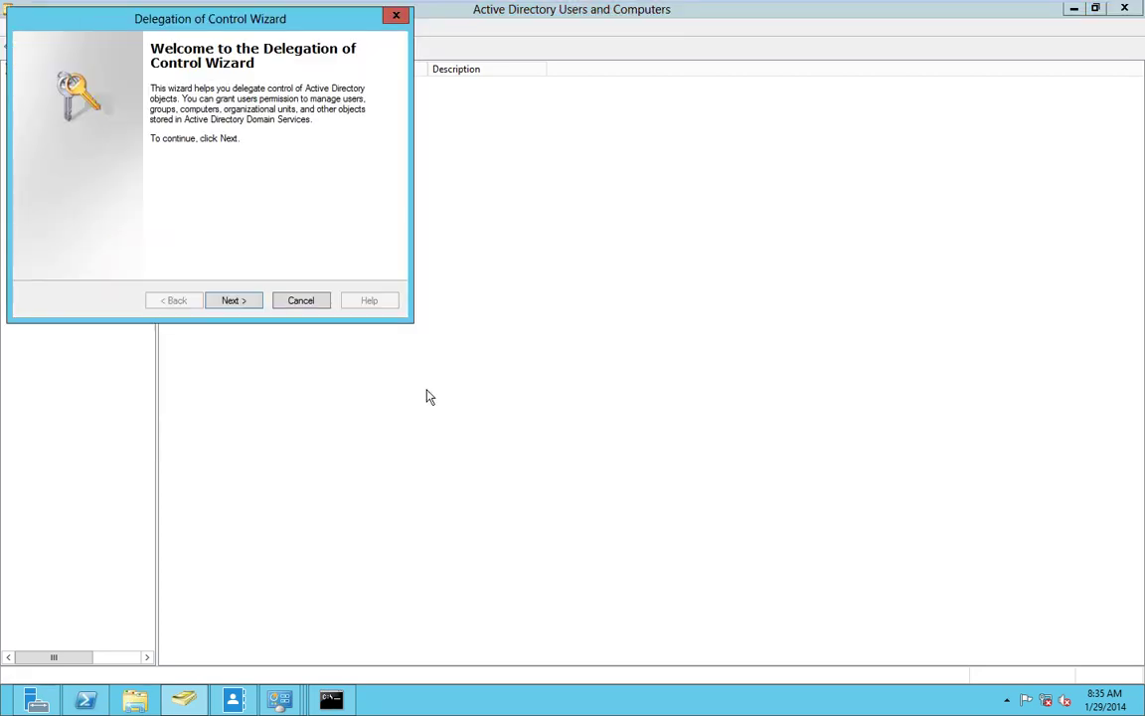
click(300, 301)
right_click(67, 98)
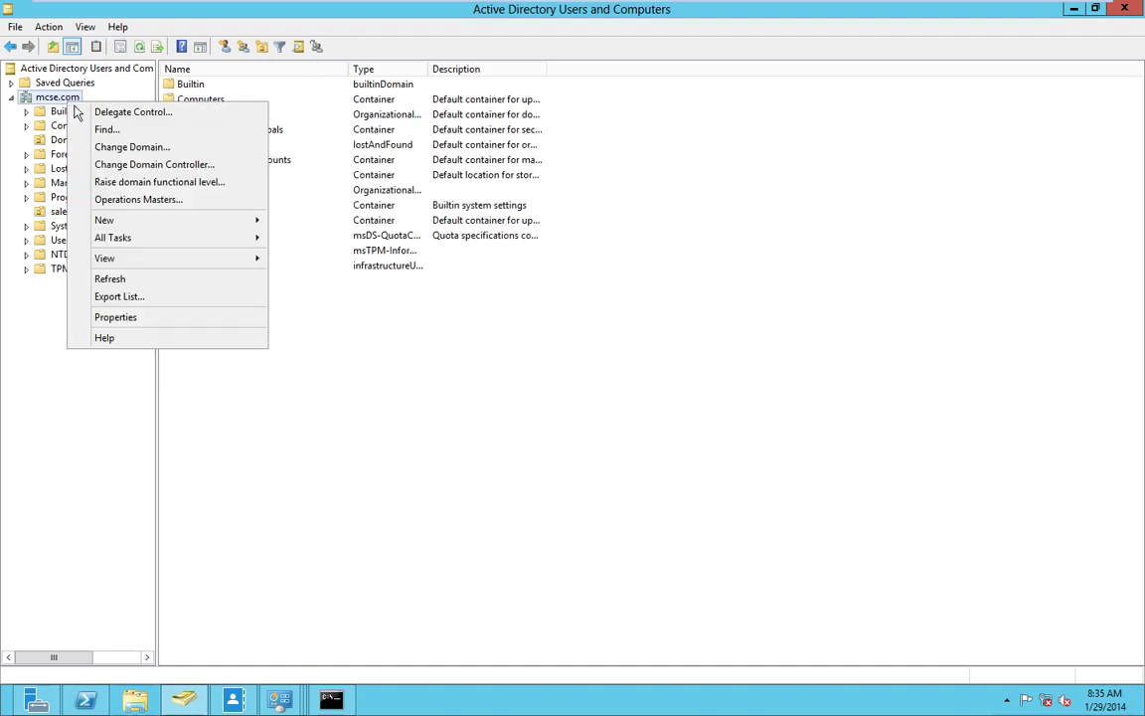
mouse_move(149, 259)
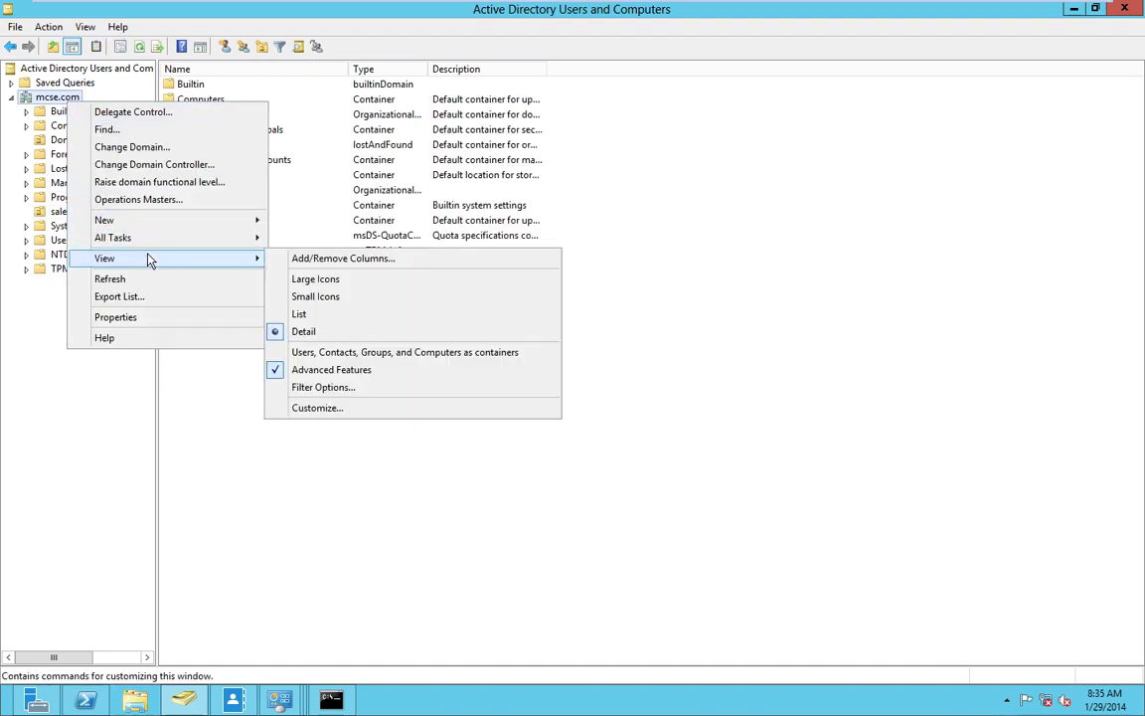
click(225, 442)
- Review the groups and users on the sales OU's security permission list, without changing anything
click(61, 214)
right_click(61, 218)
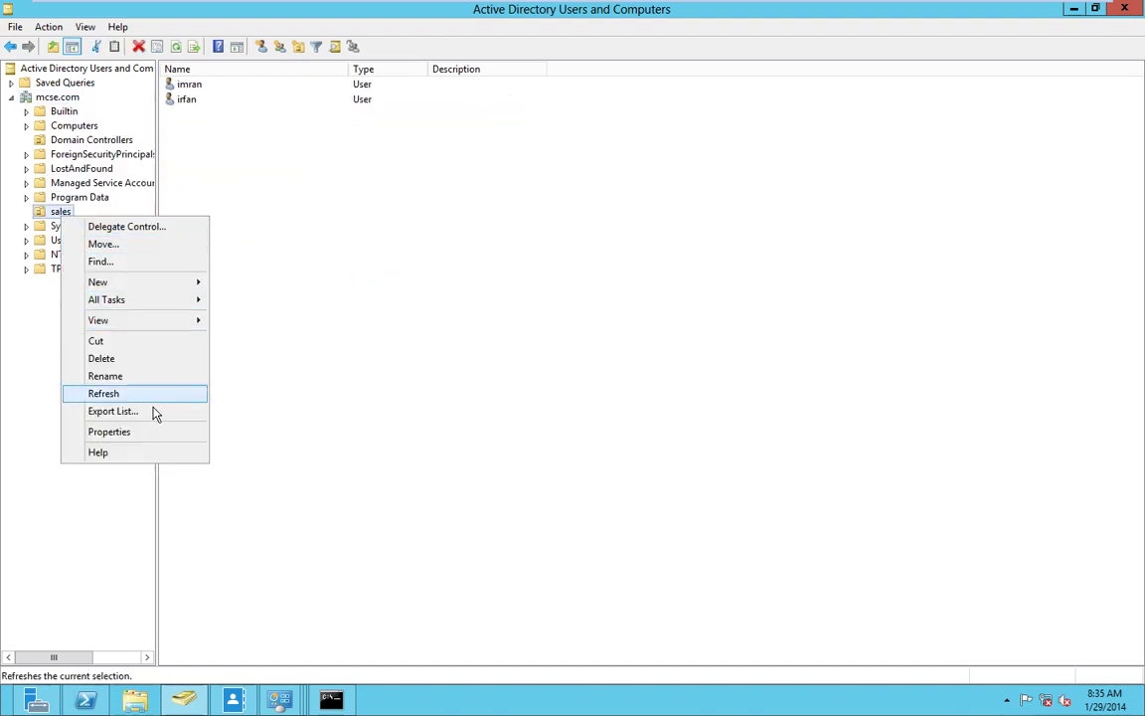
click(148, 429)
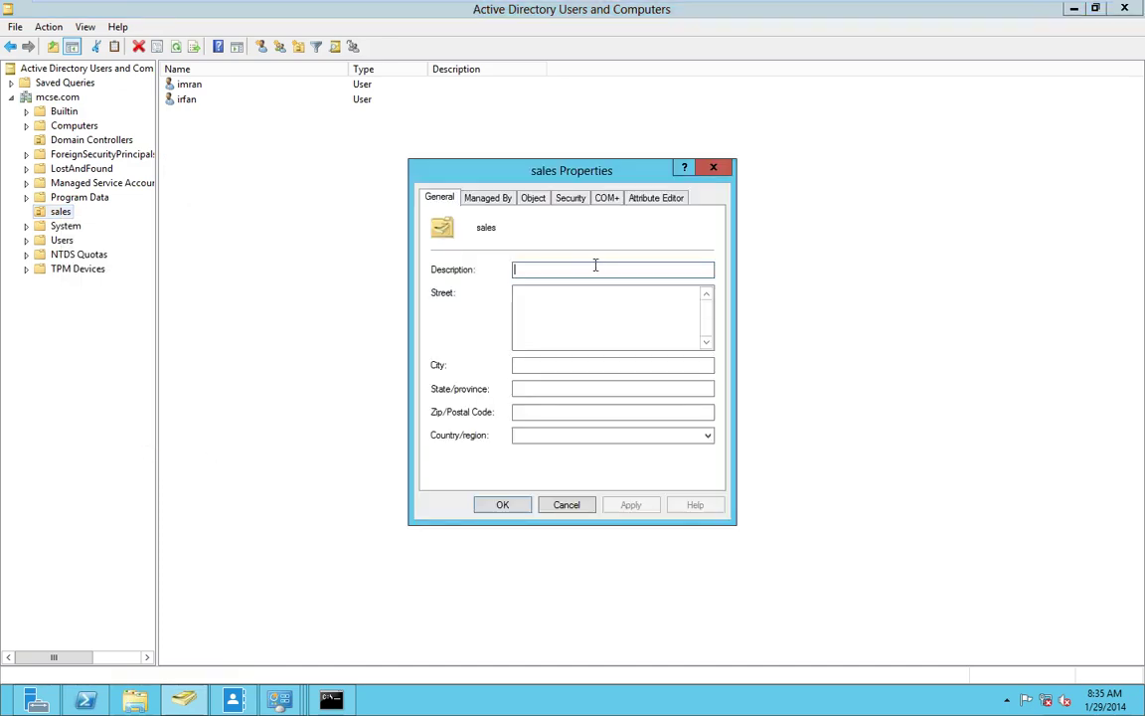
click(568, 196)
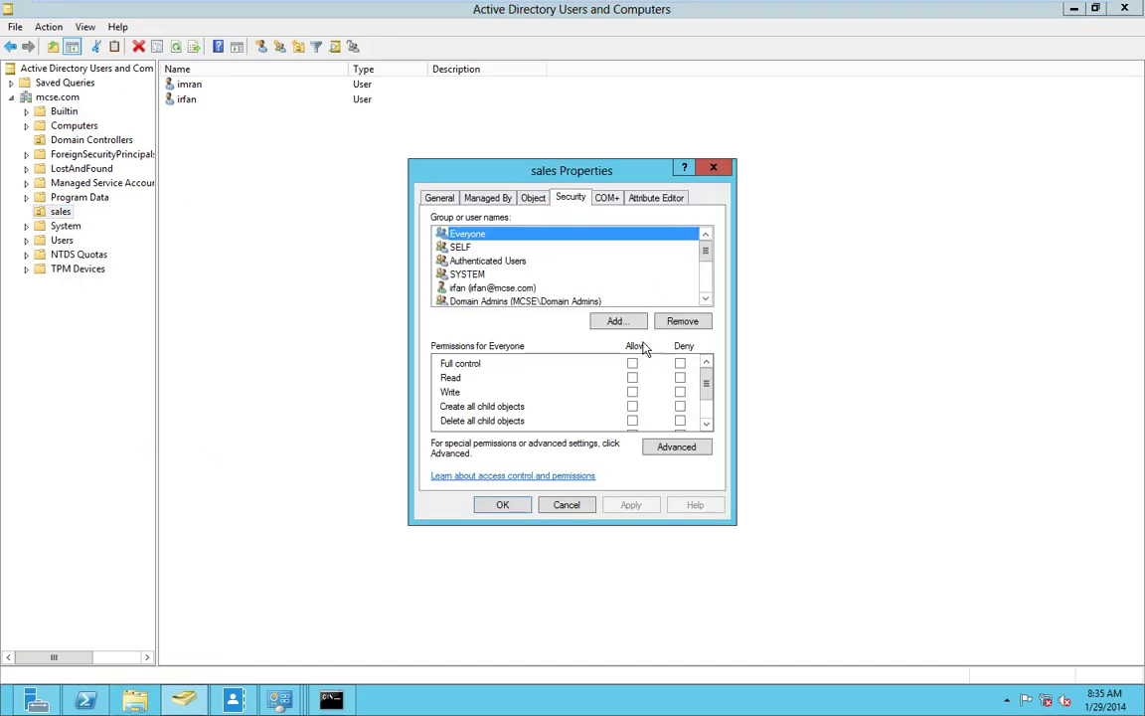
click(705, 299)
click(706, 298)
click(706, 298)
click(706, 298)
click(706, 298)
click(706, 298)
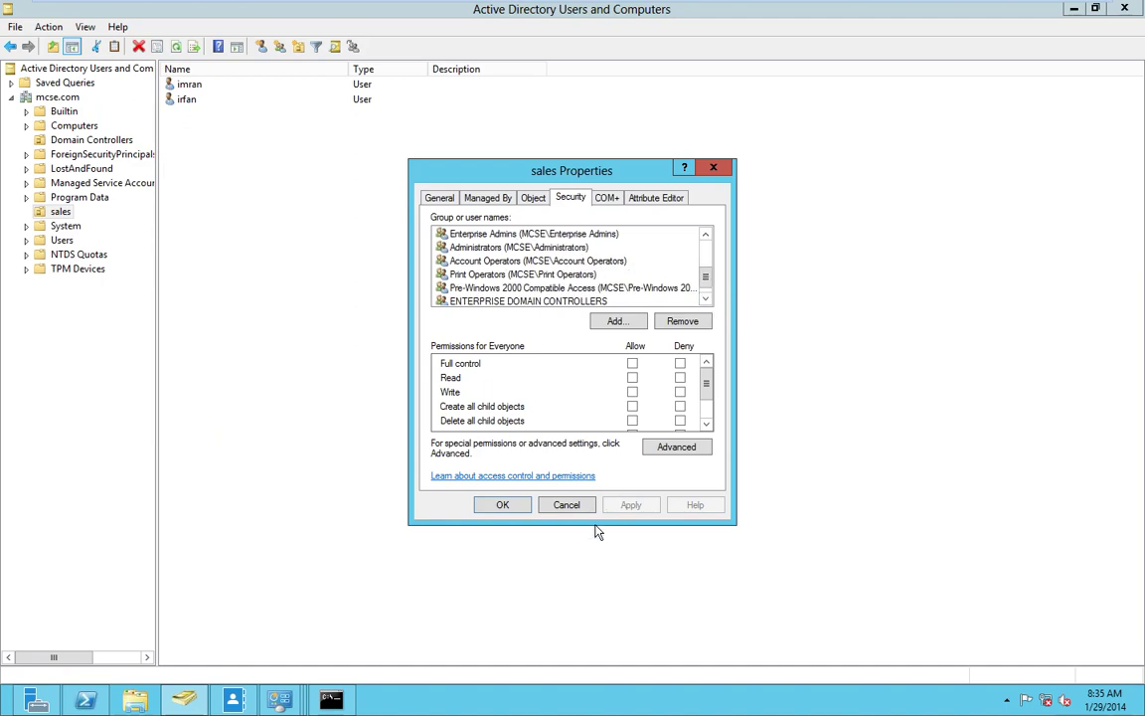
click(567, 505)
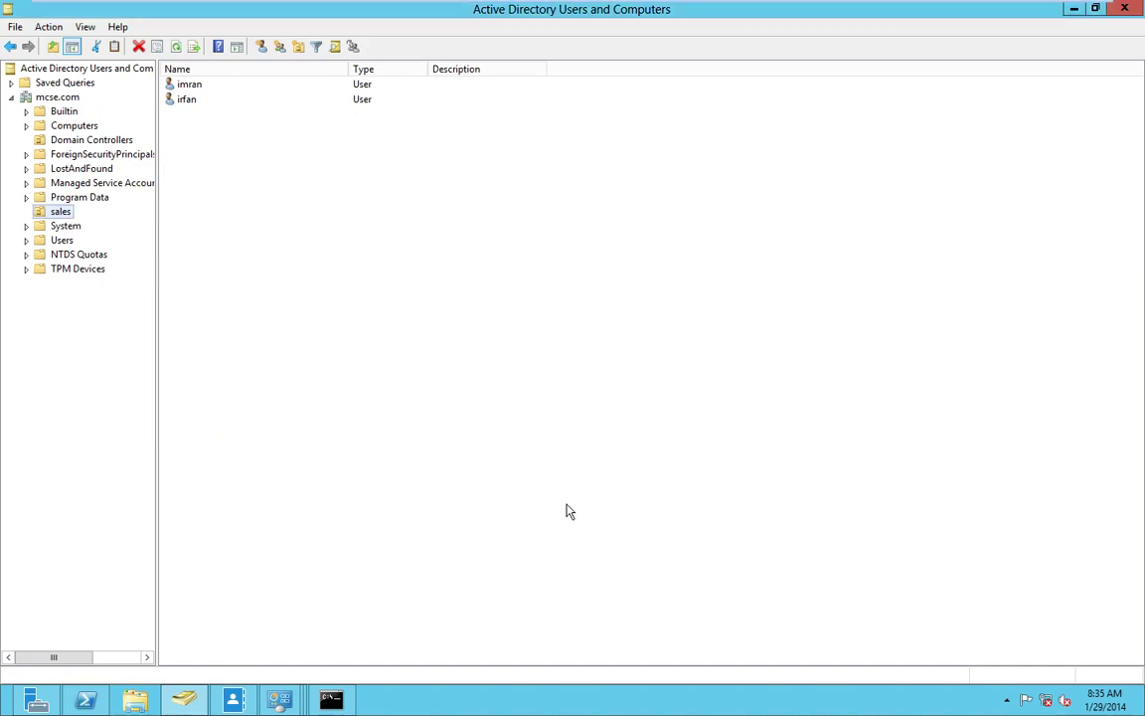
- Start delegating control of the sales OU and add the OU's first listed user as the delegate
right_click(61, 217)
click(74, 223)
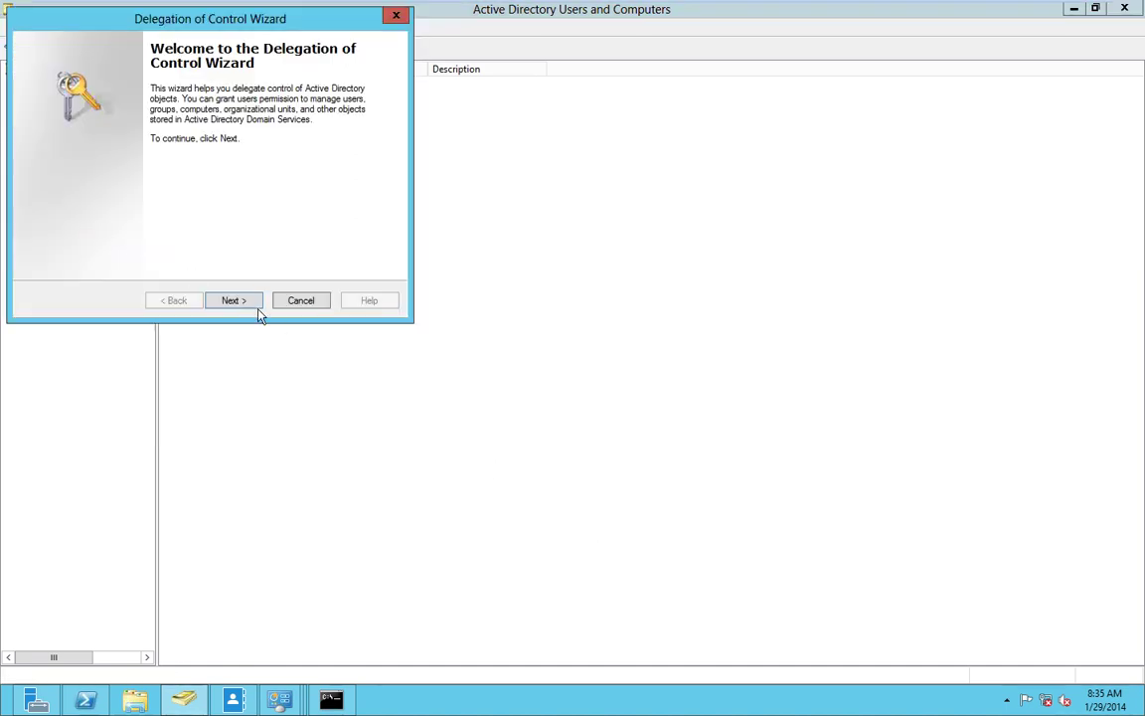
click(239, 301)
click(283, 227)
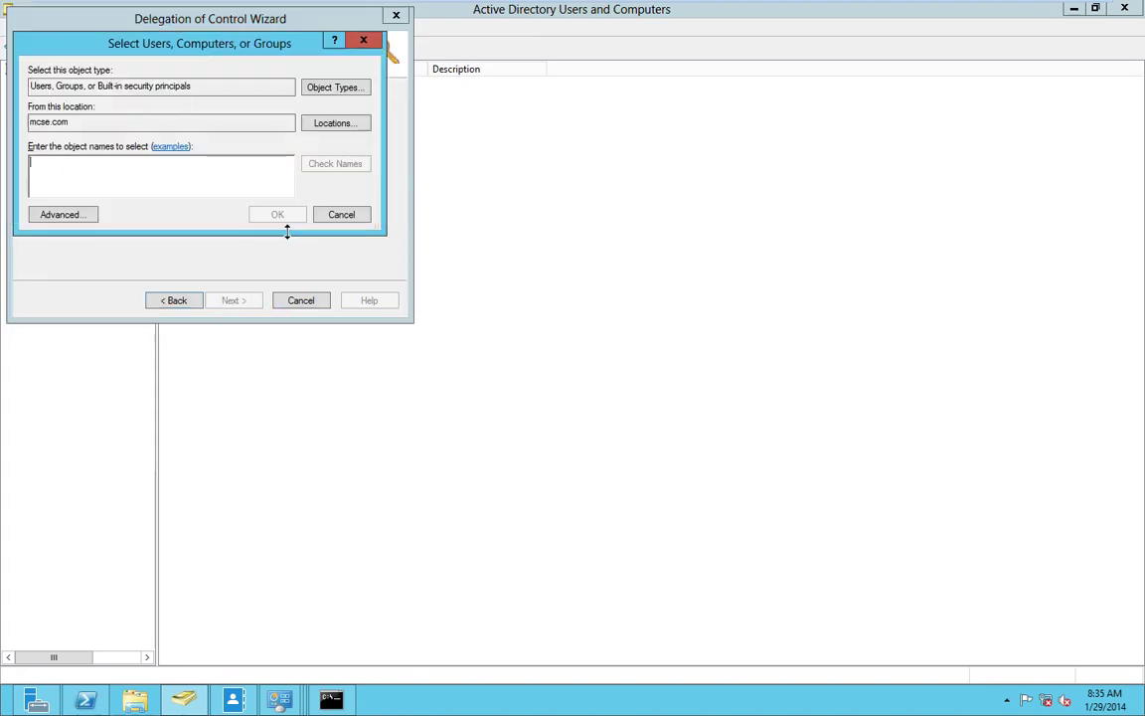
text(u)
key(BackSpace)
text(imran)
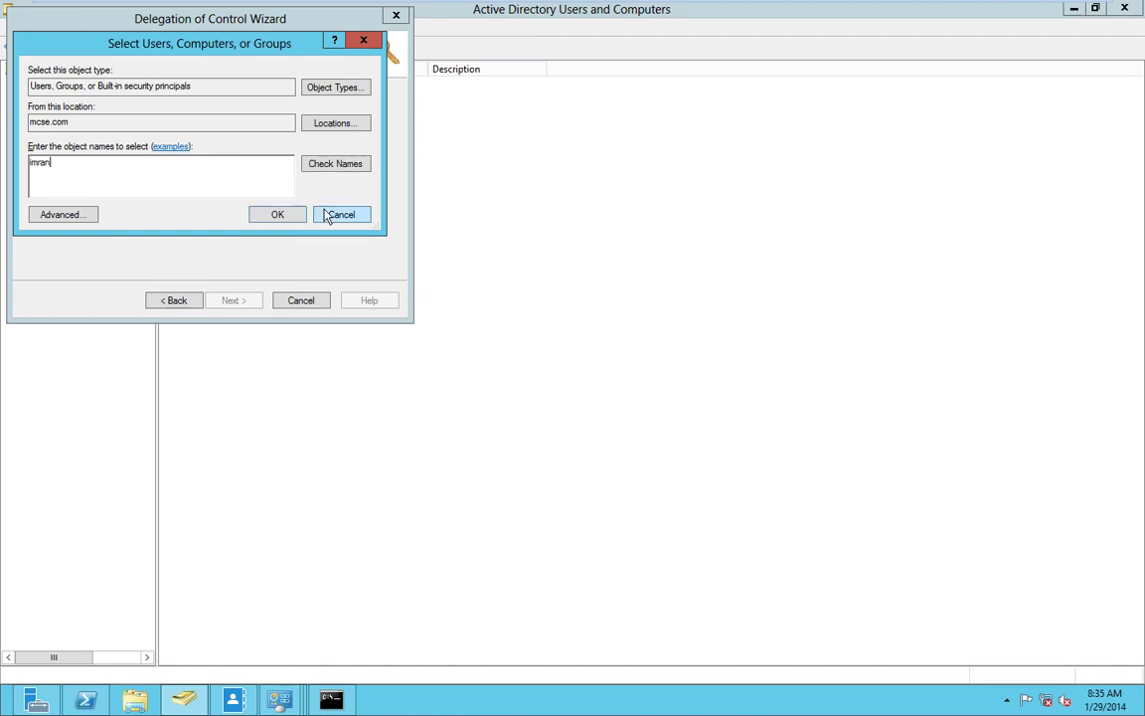
click(282, 213)
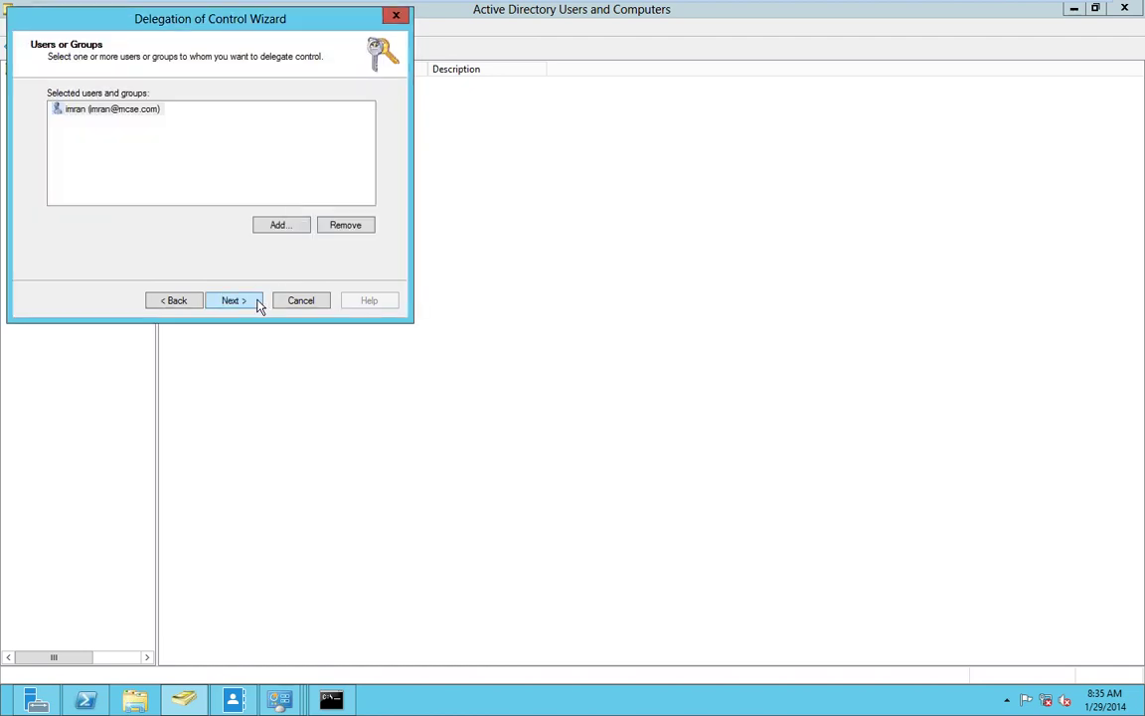
click(256, 304)
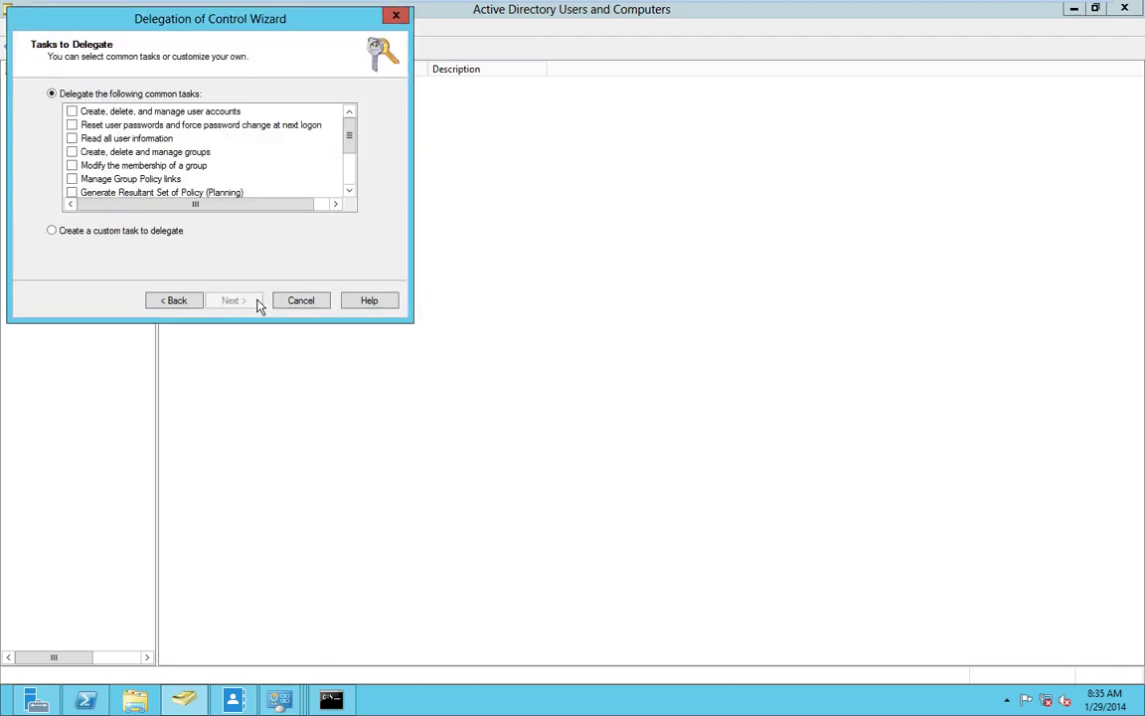
- Delegate managing user accounts, resetting user passwords and reading all user information on the sales OU, and finish the wizard
click(71, 111)
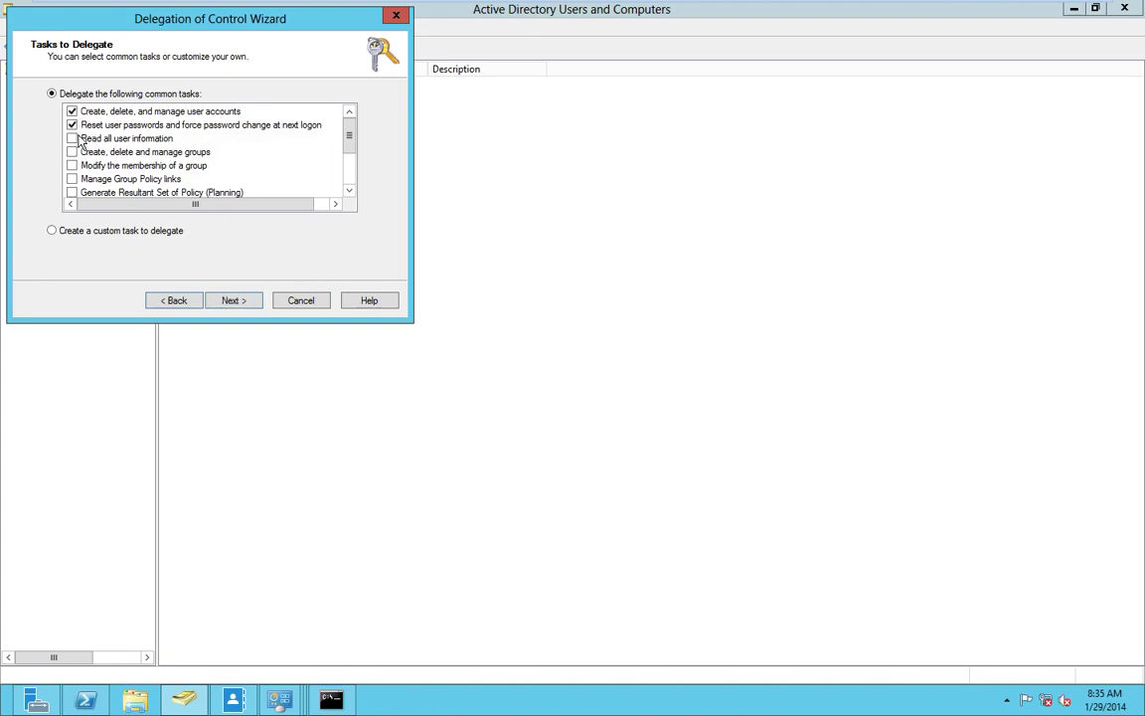
click(75, 141)
click(254, 299)
click(251, 300)
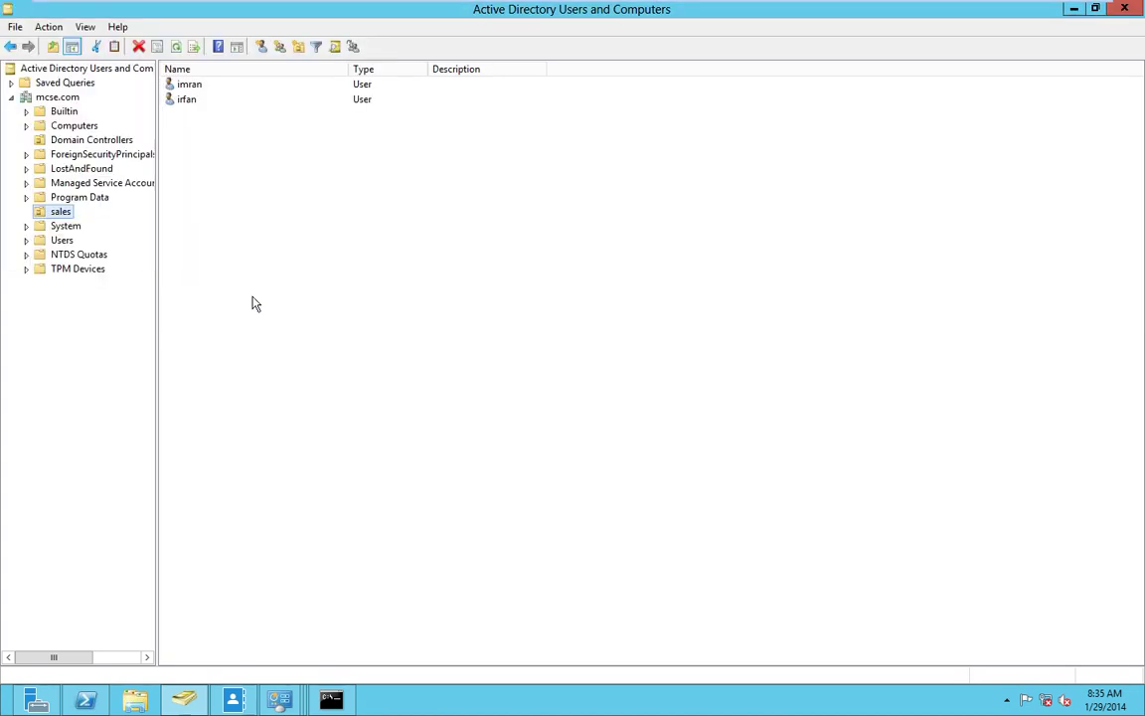
right_click(62, 213)
click(86, 220)
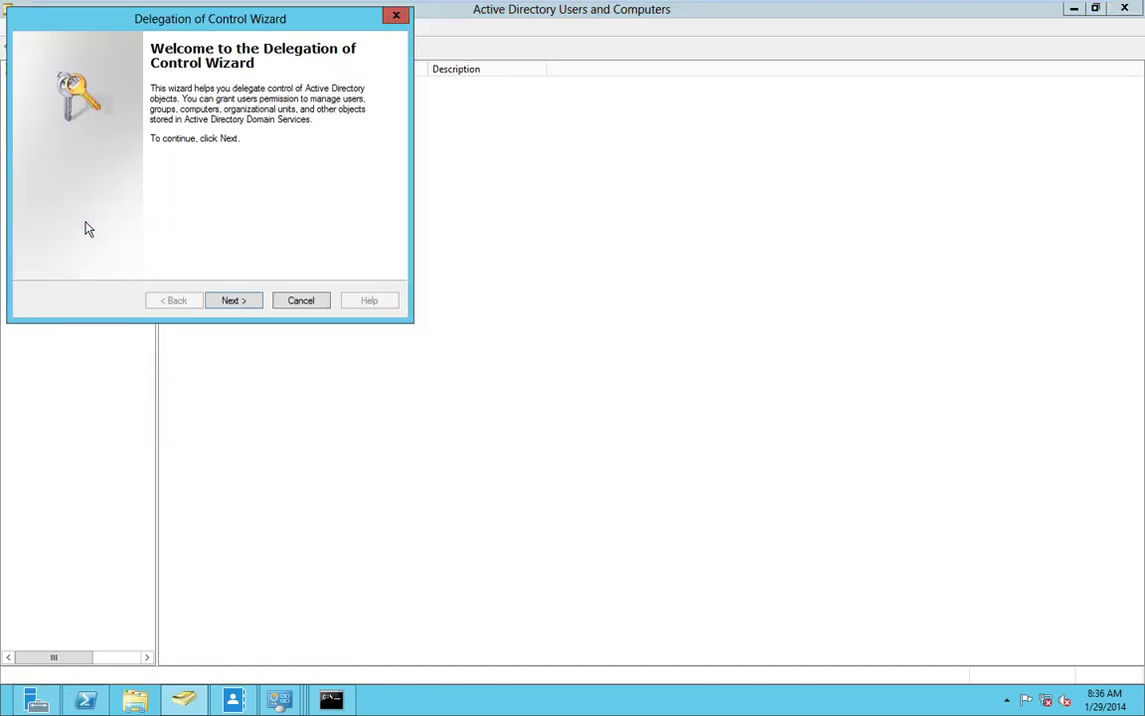
click(230, 299)
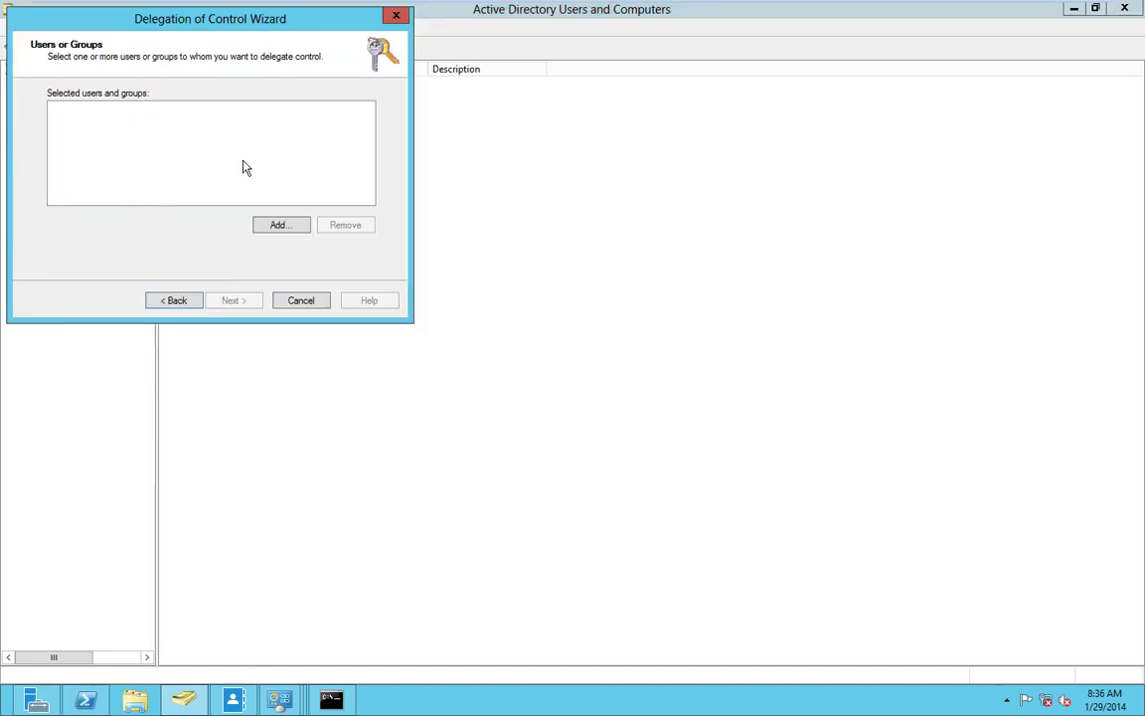
click(301, 300)
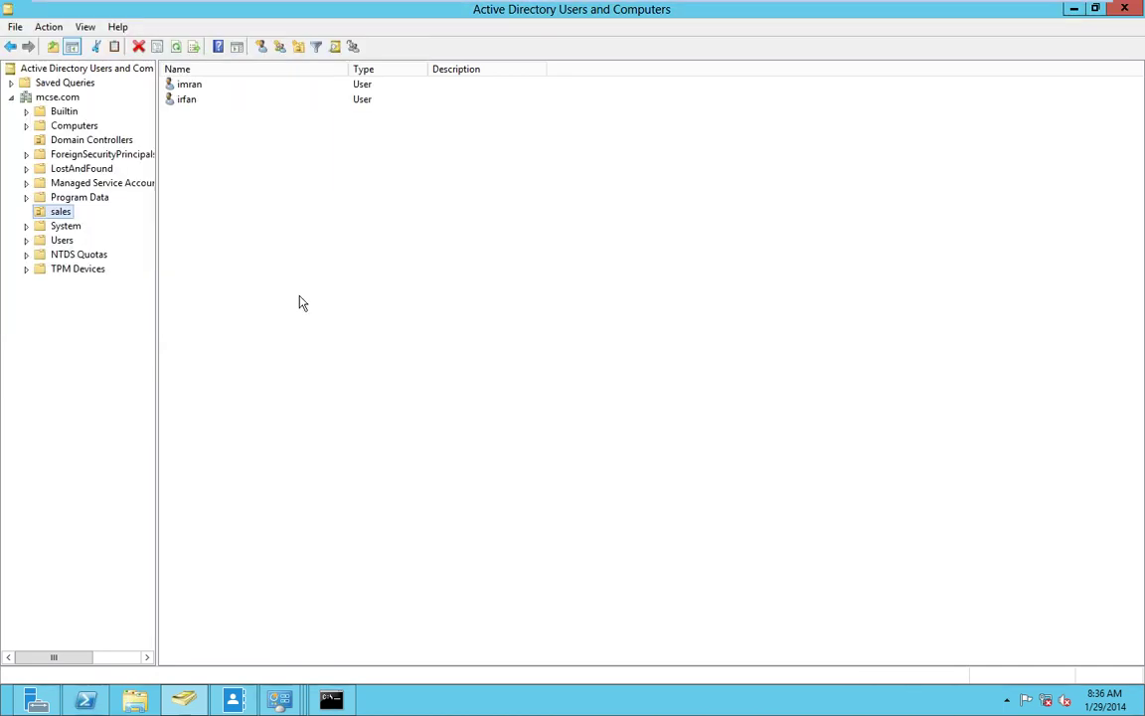
- Check the delegated user's entry and permissions in the sales OU's security properties
right_click(57, 215)
click(125, 425)
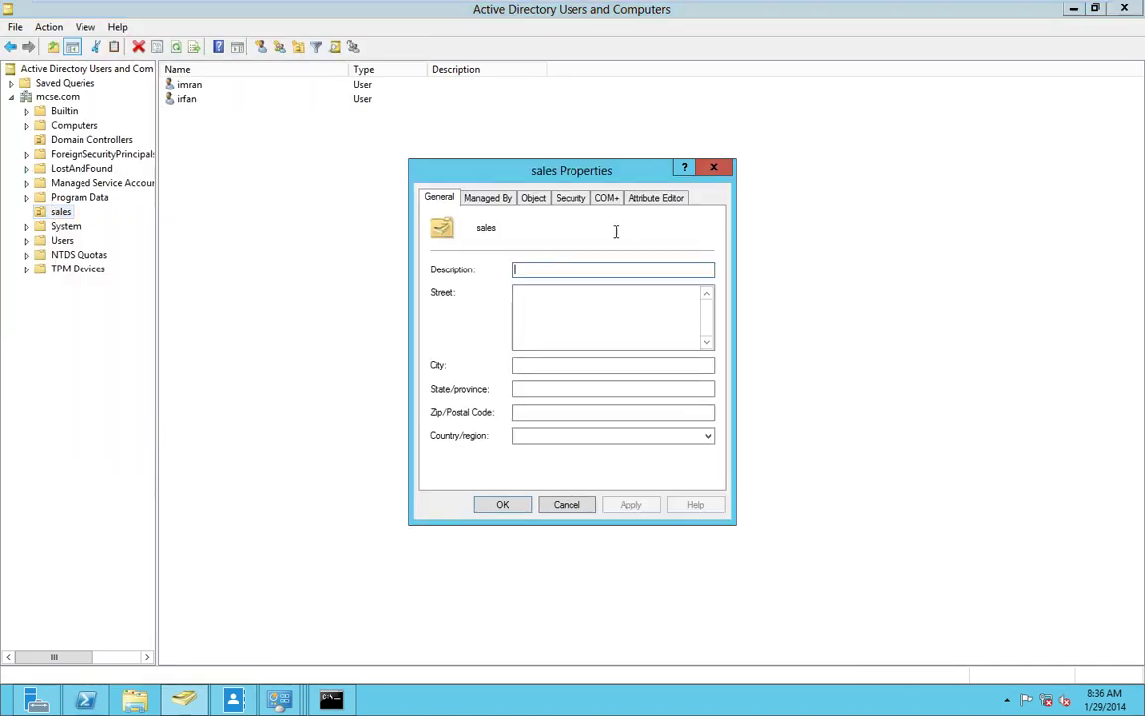
click(568, 198)
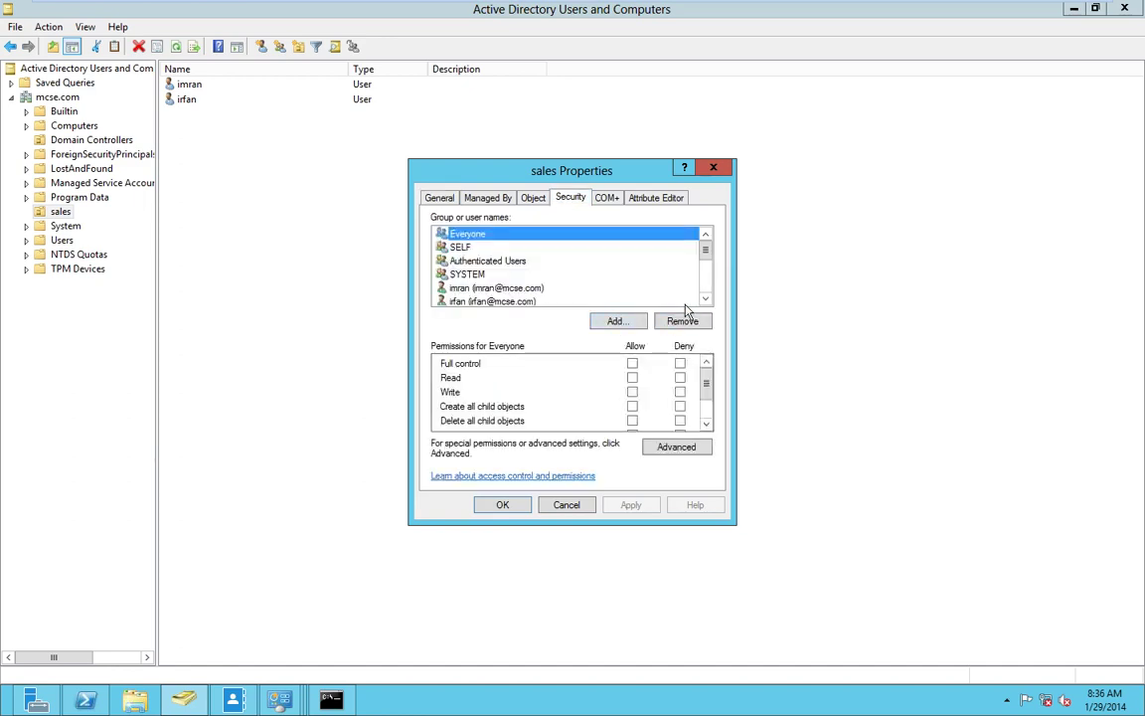
click(501, 289)
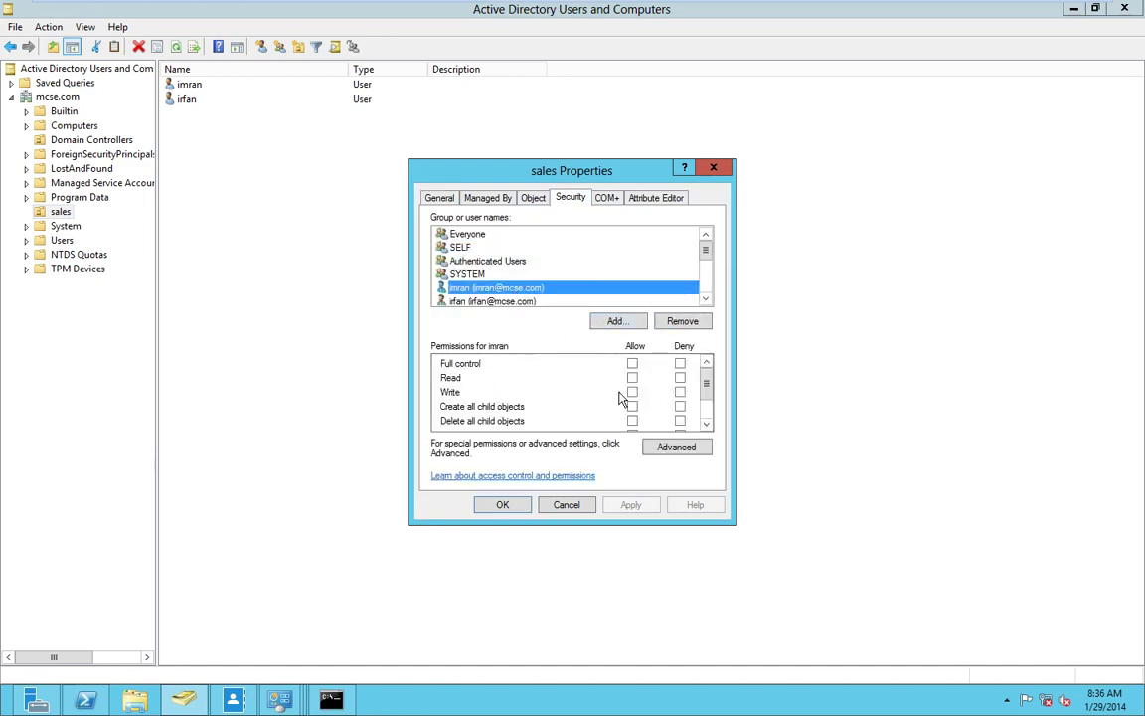
click(705, 298)
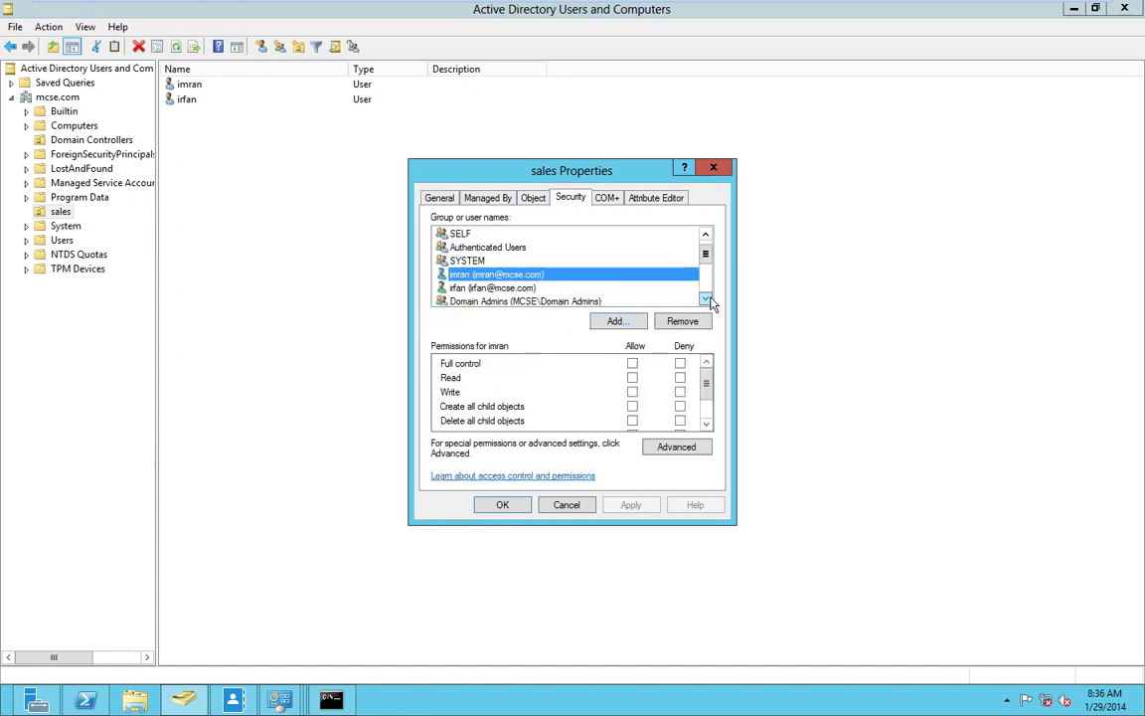
click(704, 299)
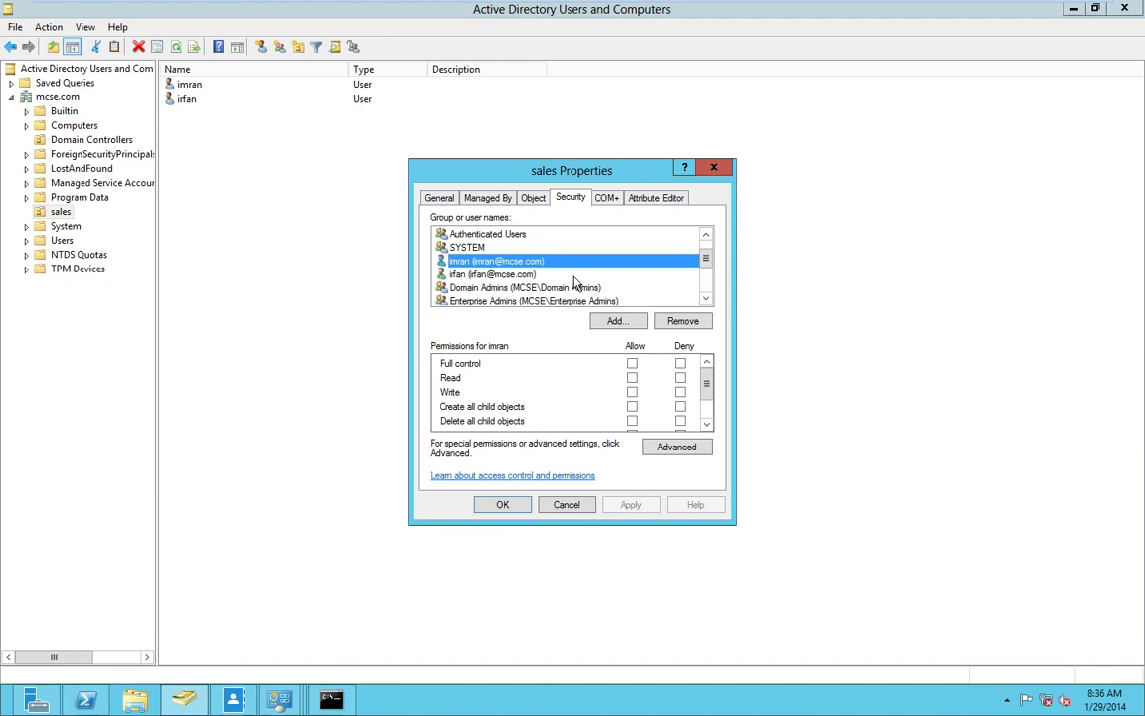
click(566, 506)
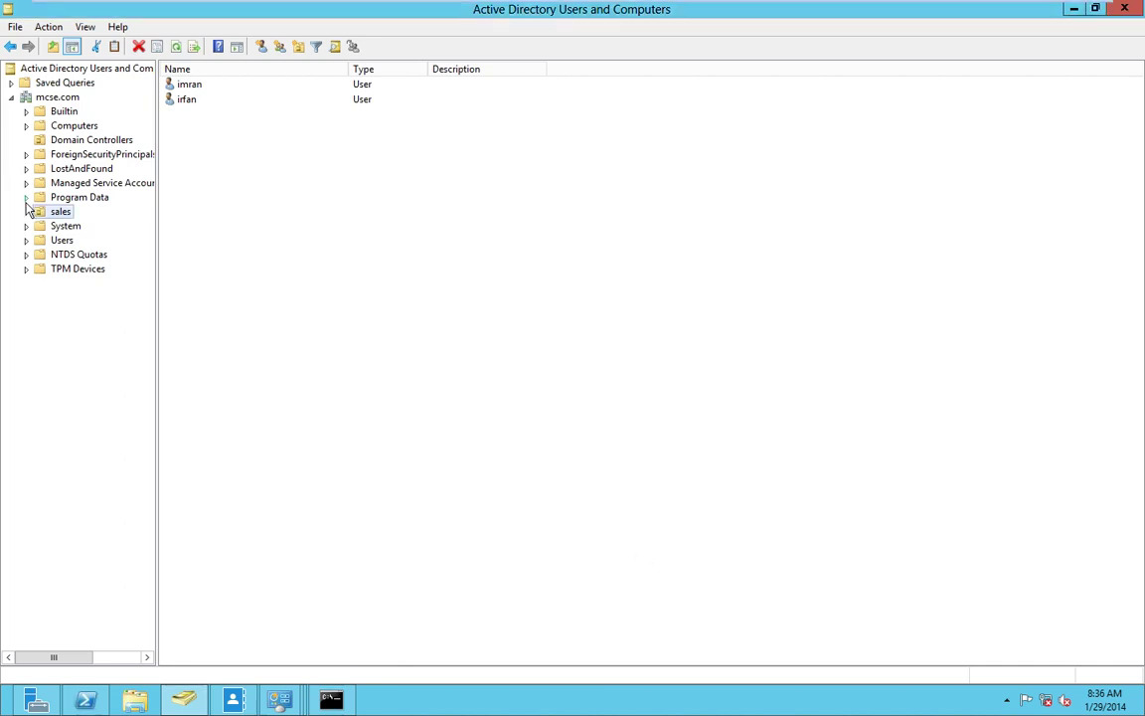
right_click(55, 214)
click(95, 224)
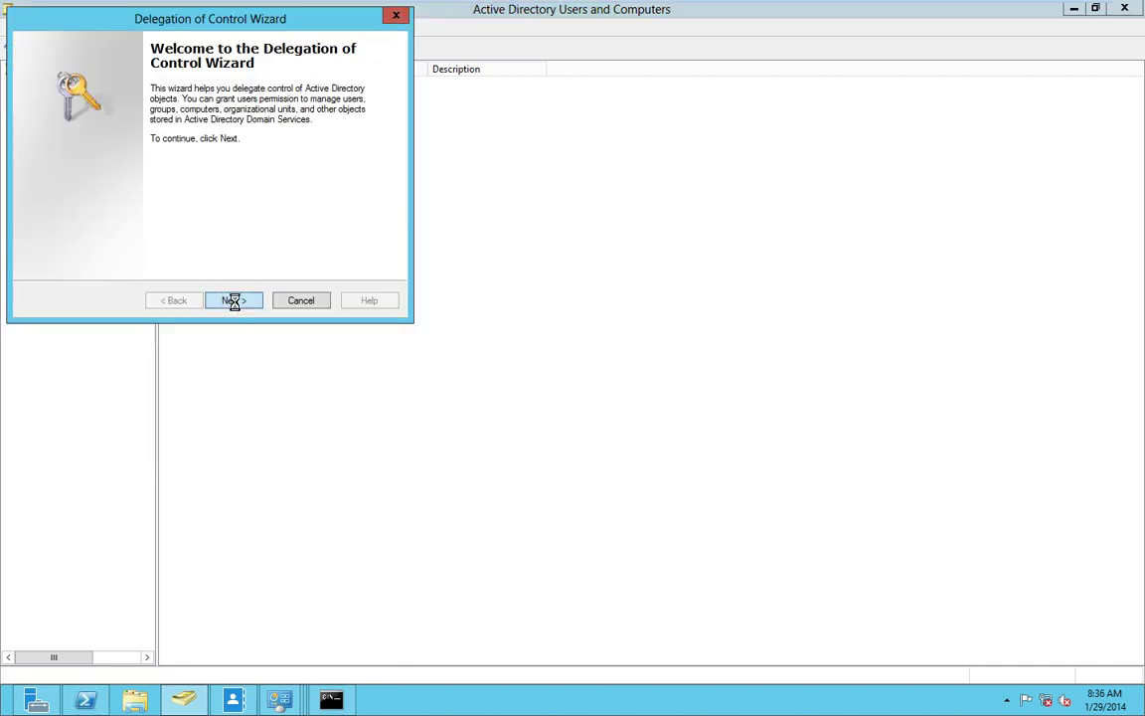
click(233, 300)
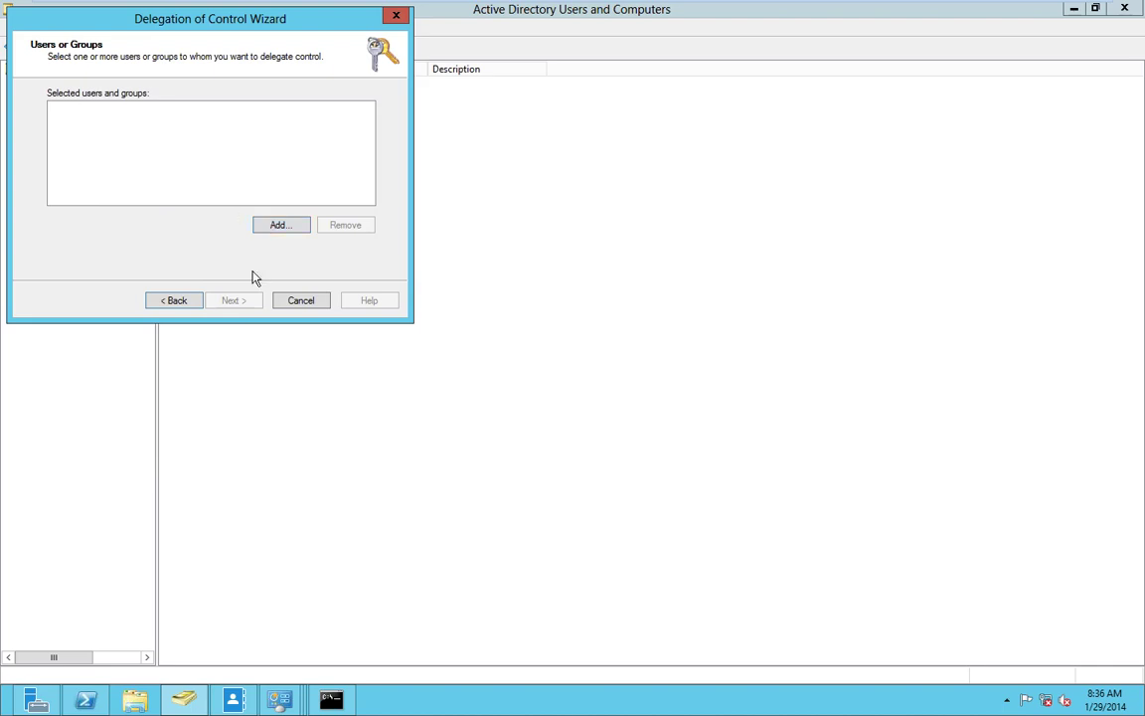
click(300, 300)
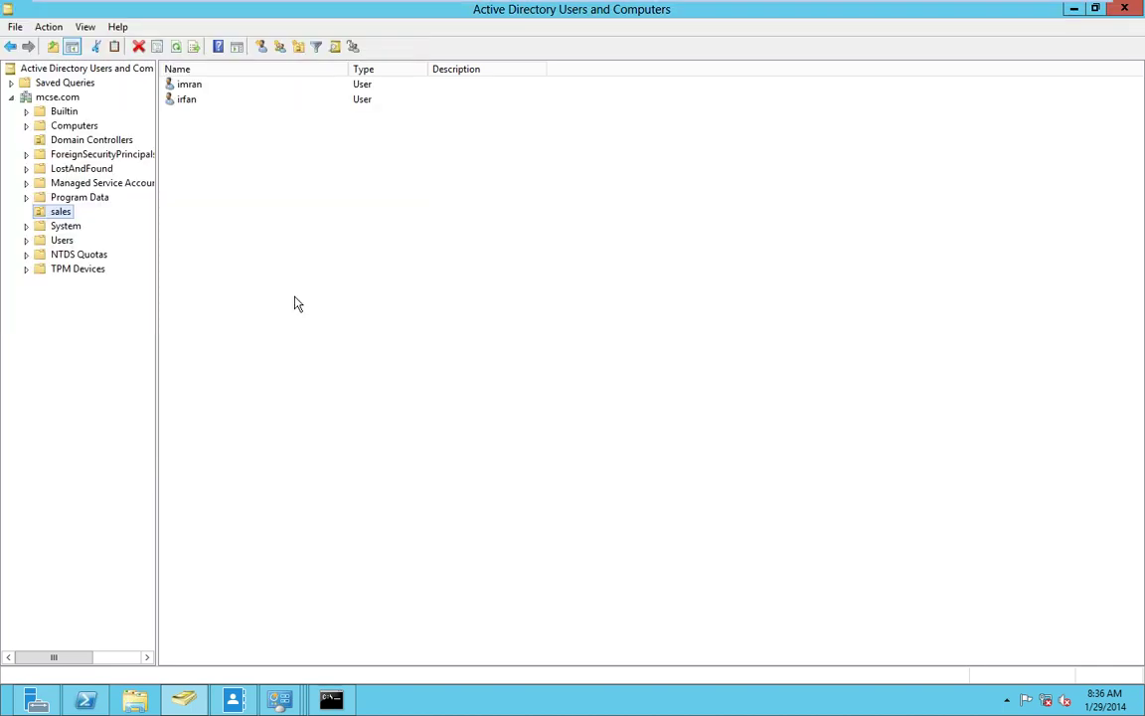
- Inspect the delegated user's permissions in the sales OU's security settings again and close them unchanged
right_click(57, 212)
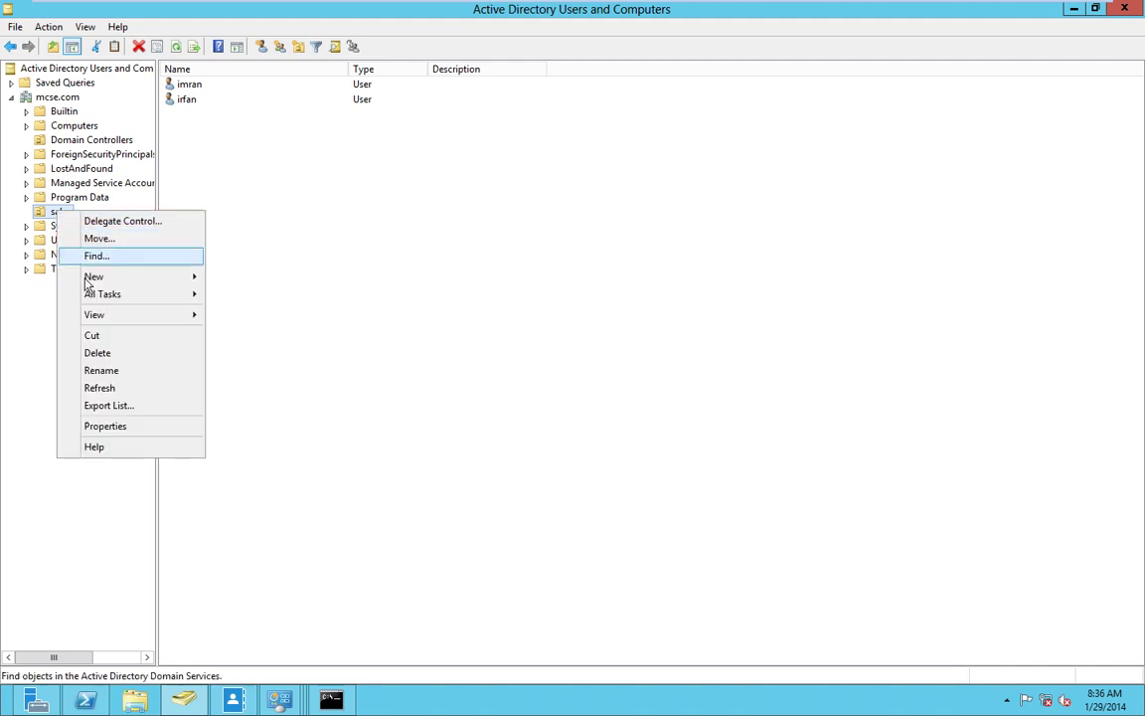
click(111, 425)
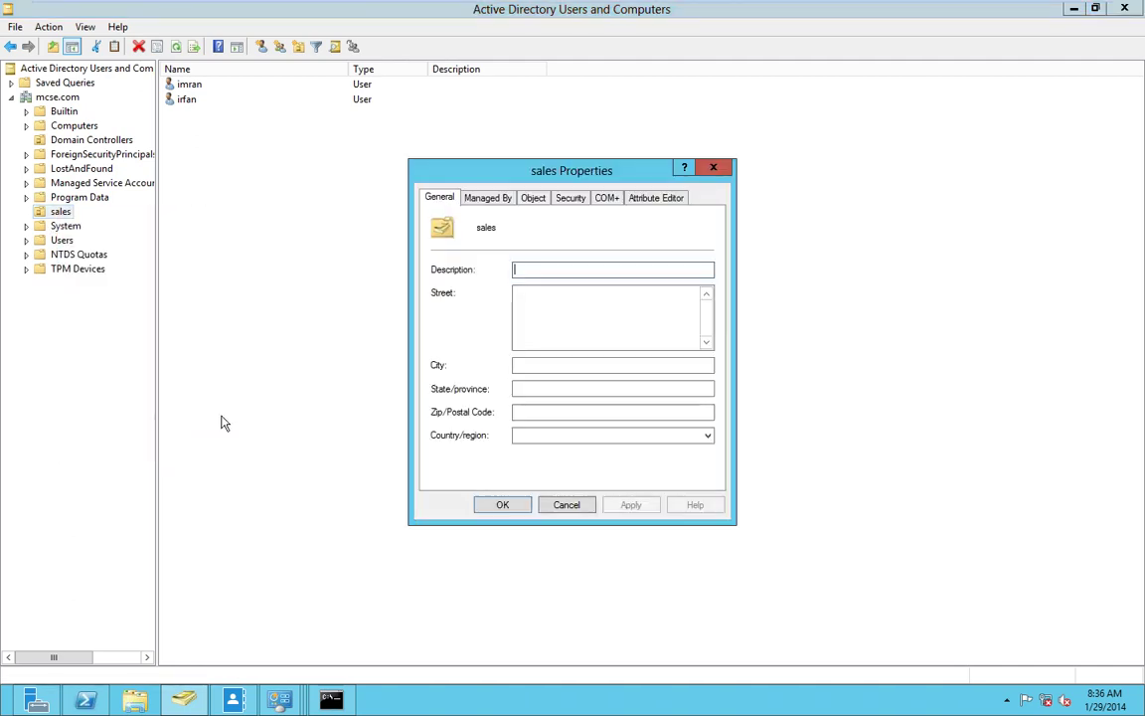
click(570, 198)
click(519, 288)
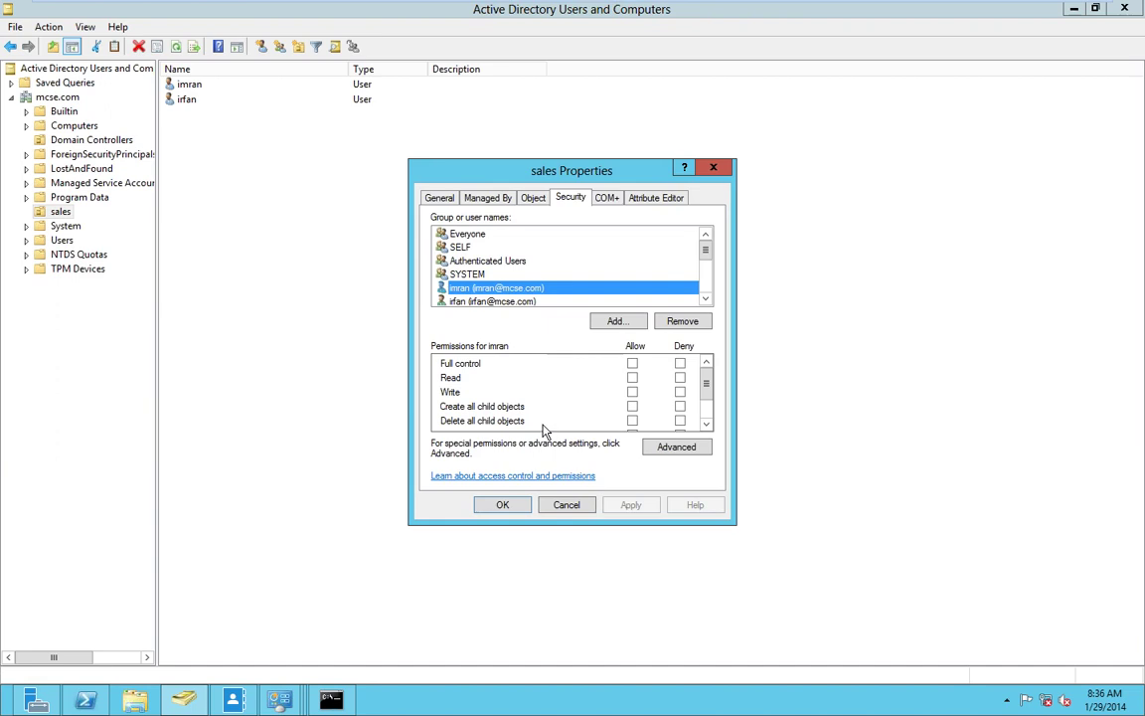
click(571, 504)
- Open a blank Microsoft Management Console (mmc) and add the ADSI Edit snap-in to it
key(super+r)
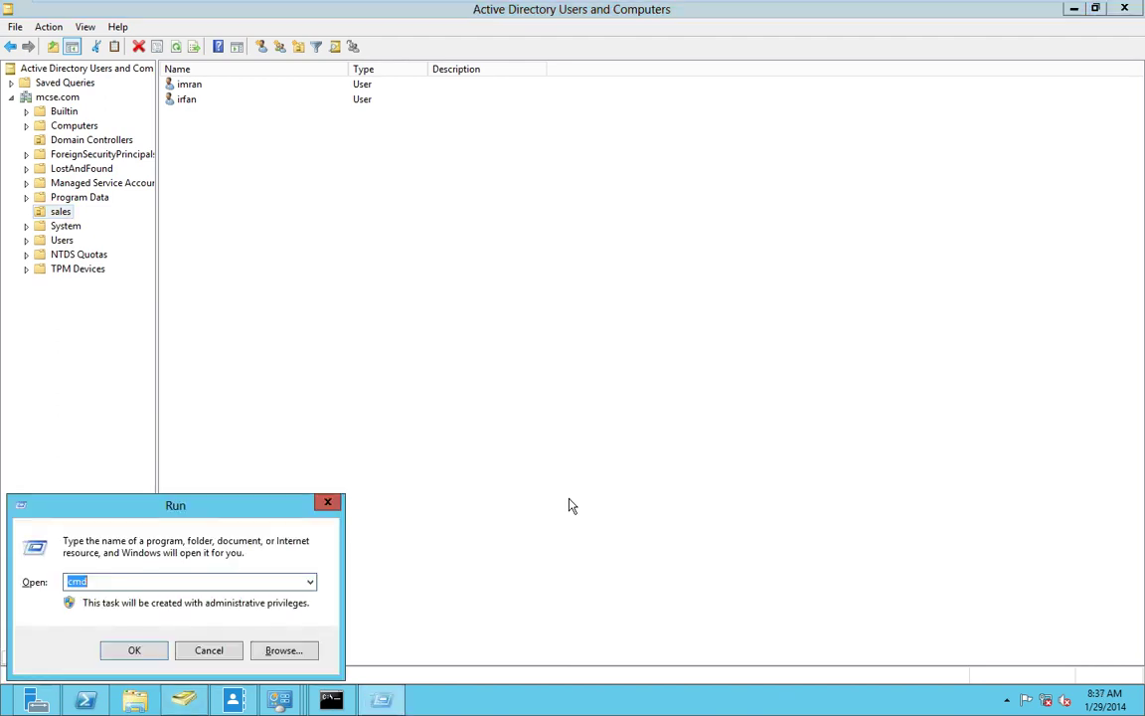
text(mmc)
key(Return)
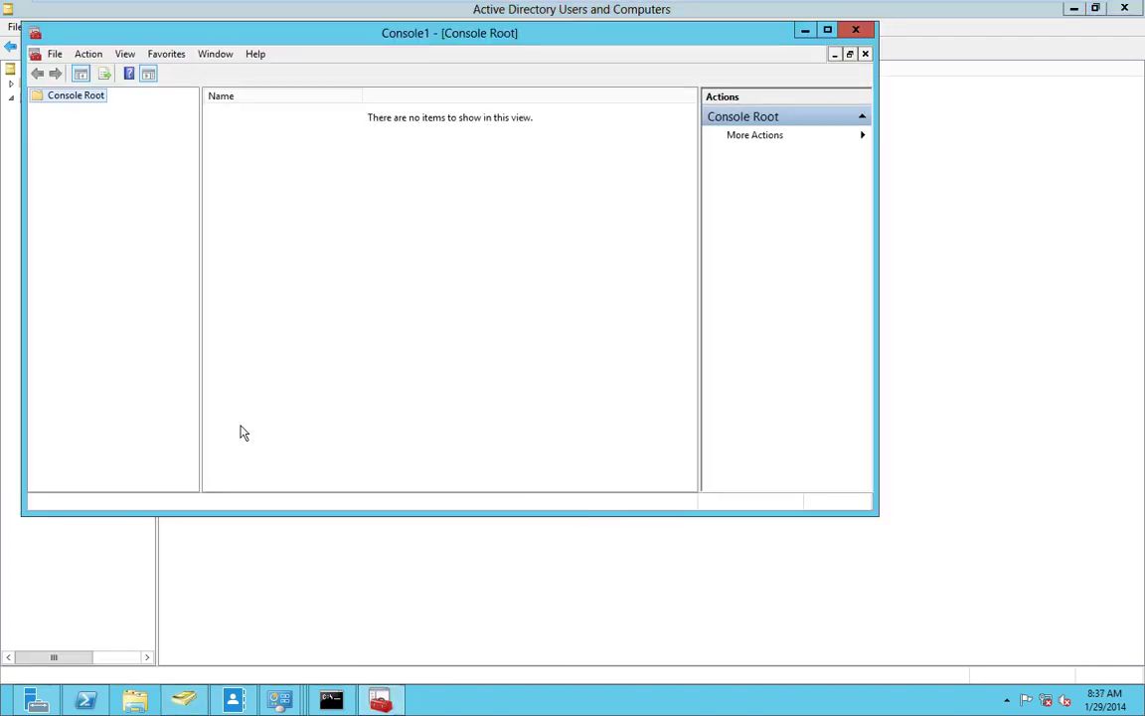
click(55, 55)
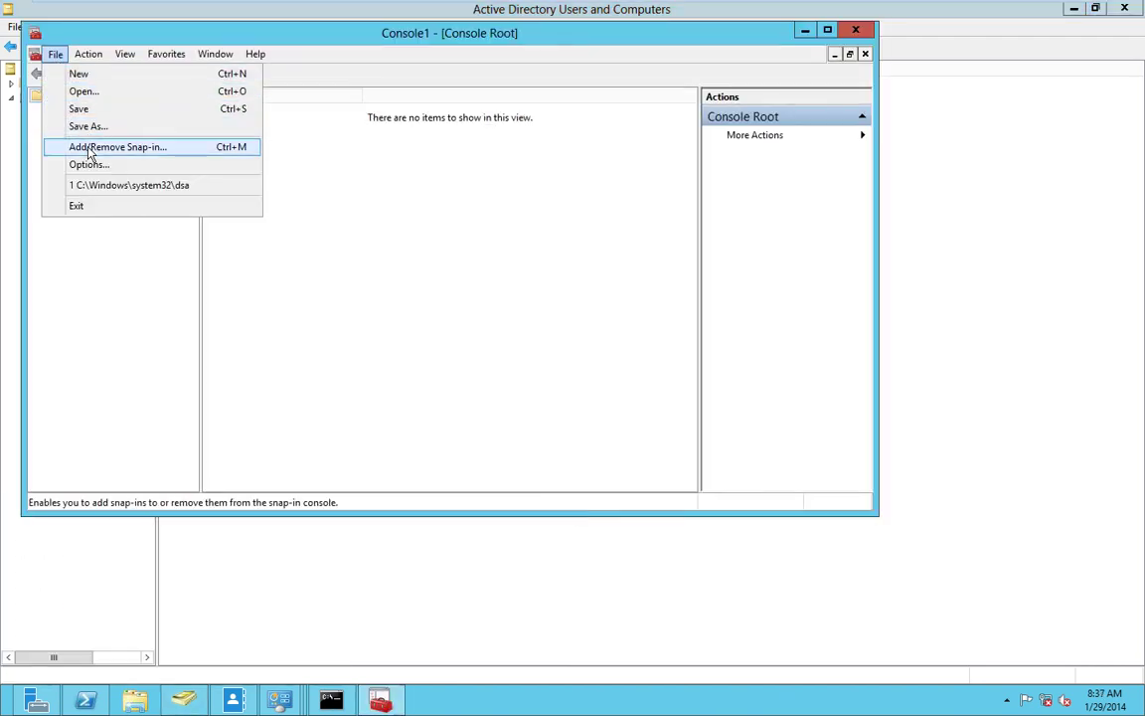
click(85, 146)
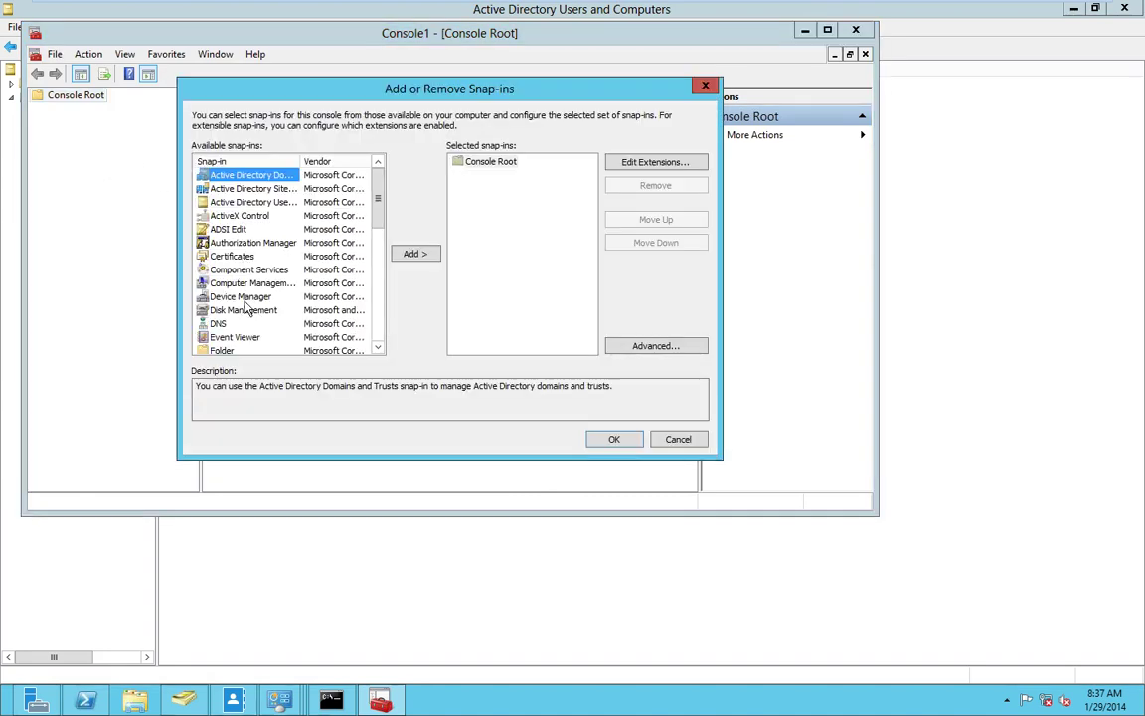
click(226, 244)
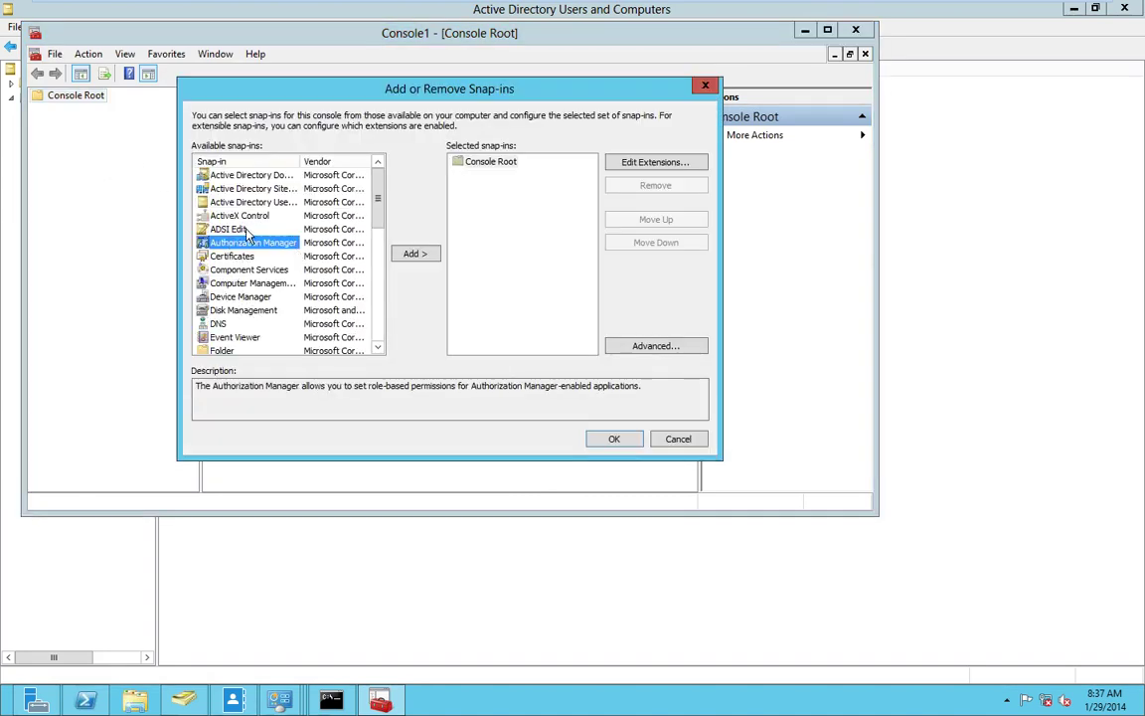
click(229, 228)
click(415, 255)
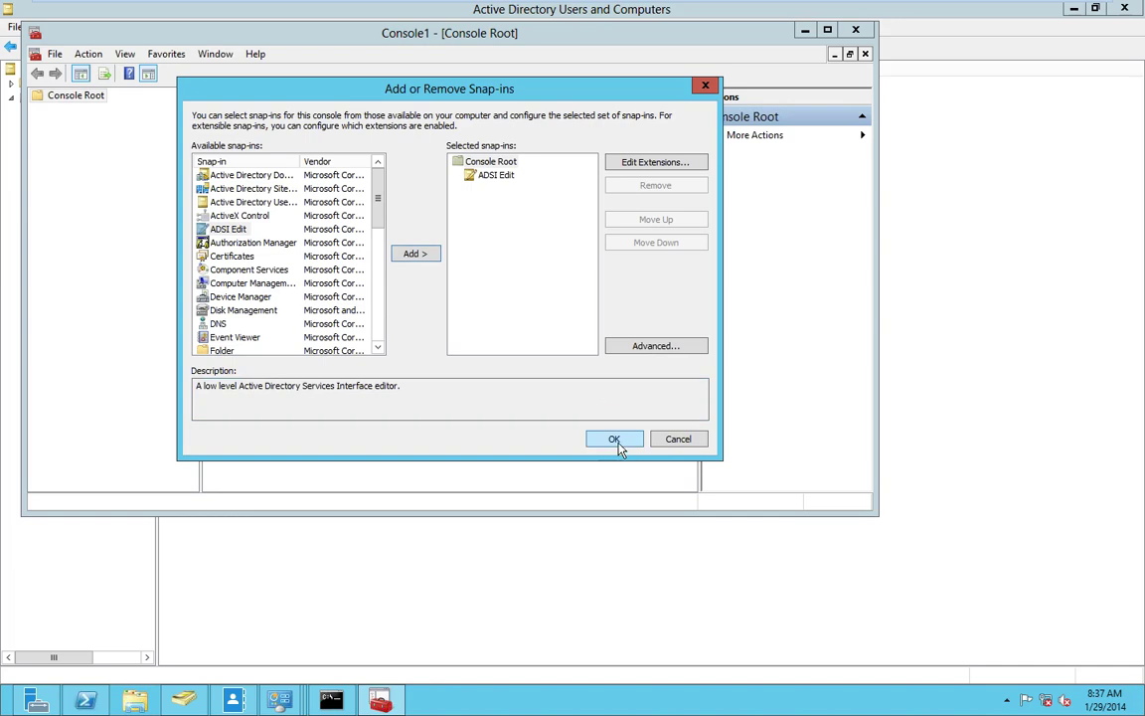
click(613, 439)
- Connect ADSI Edit to the Default naming context and expand DC=mcse,DC=com to view its containers and OUs
click(37, 112)
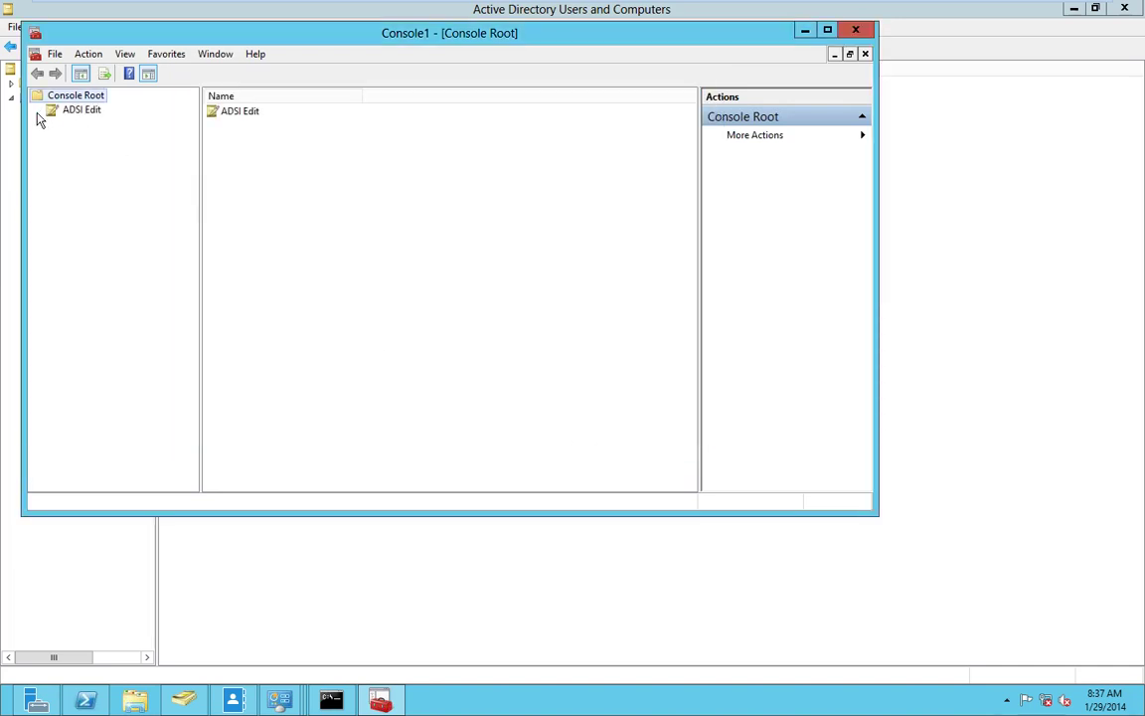
click(51, 110)
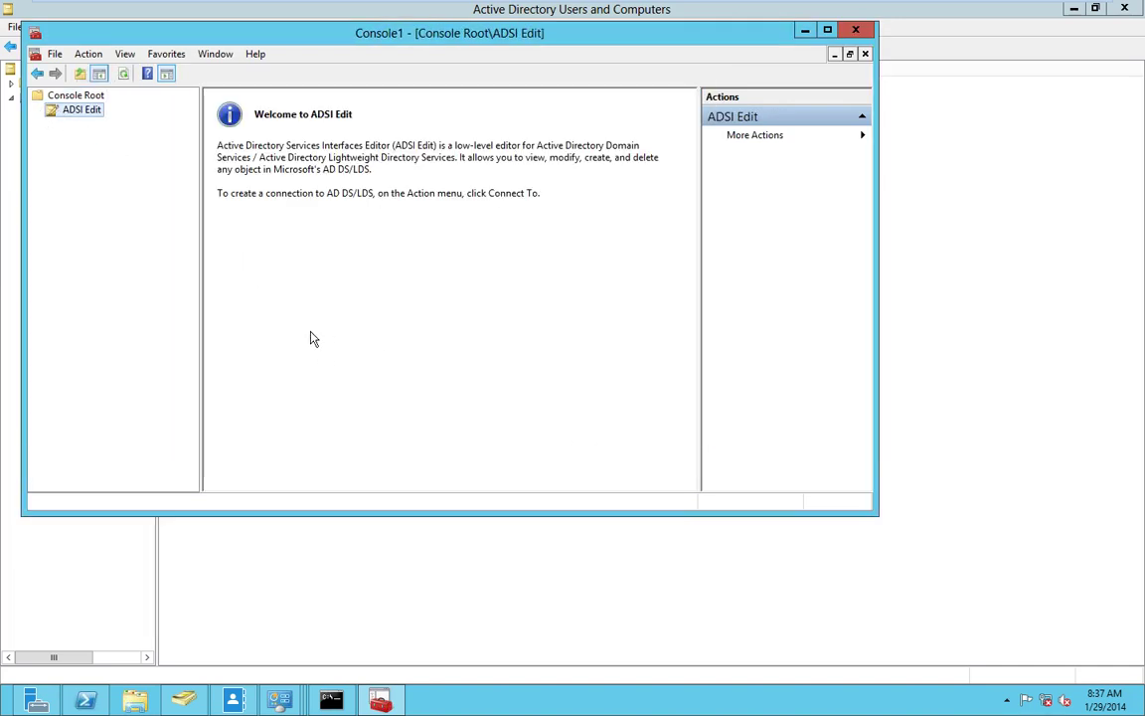
right_click(84, 110)
click(119, 119)
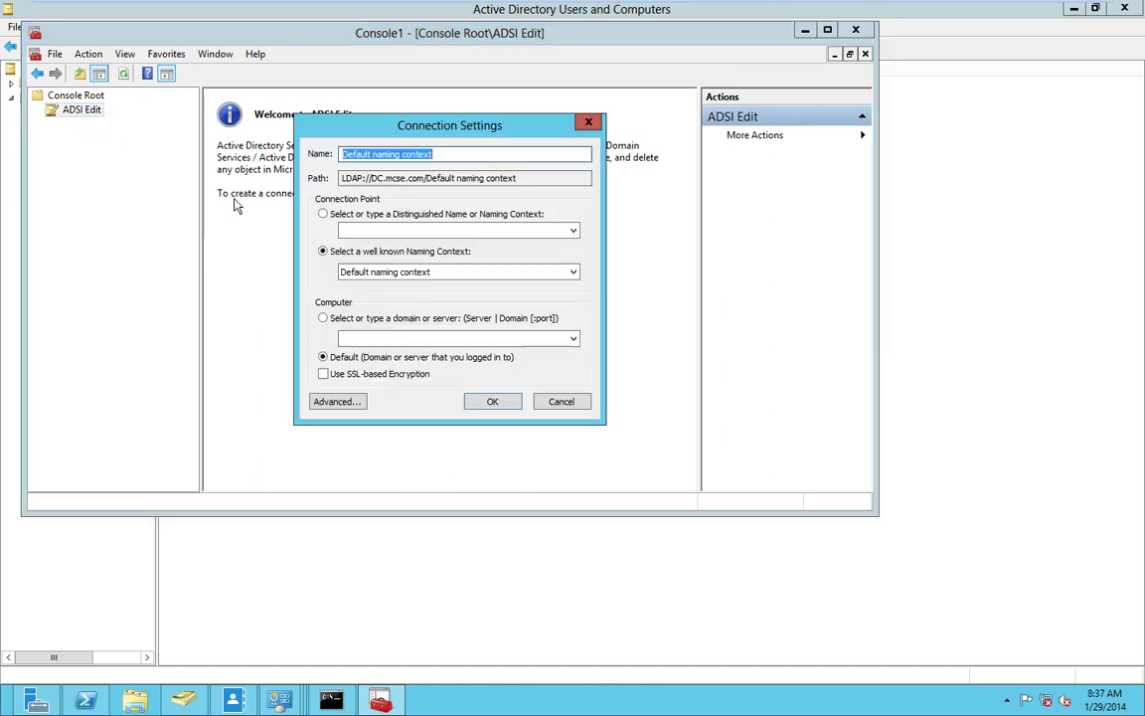
click(487, 401)
click(68, 127)
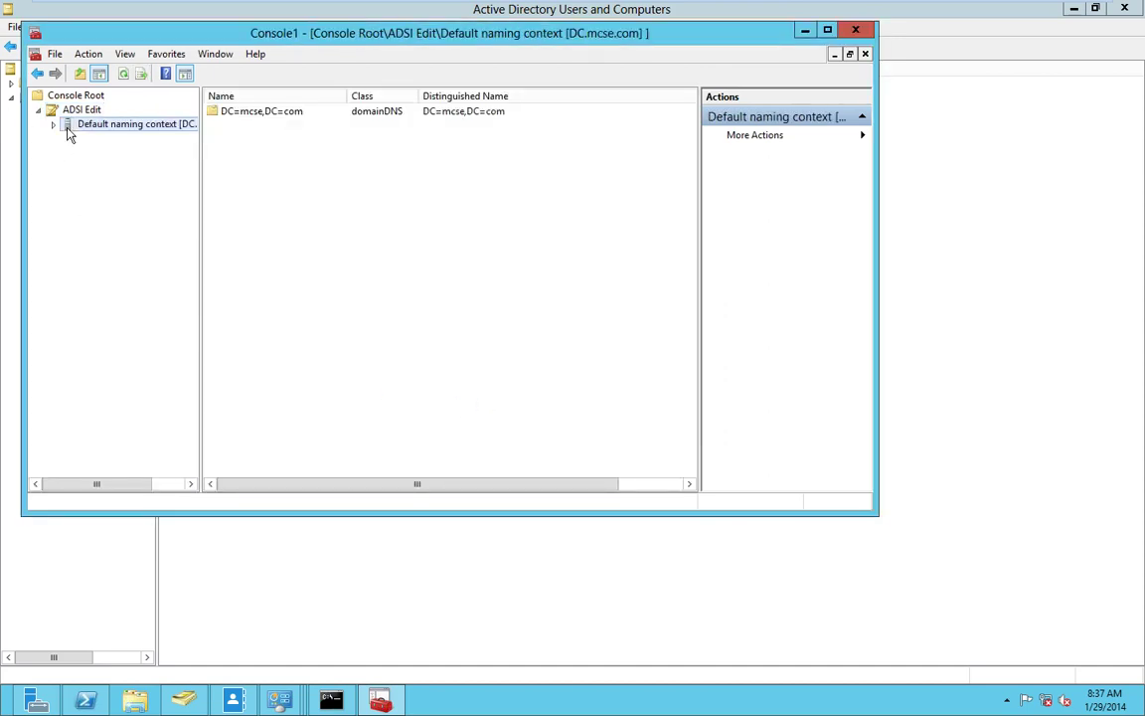
click(52, 125)
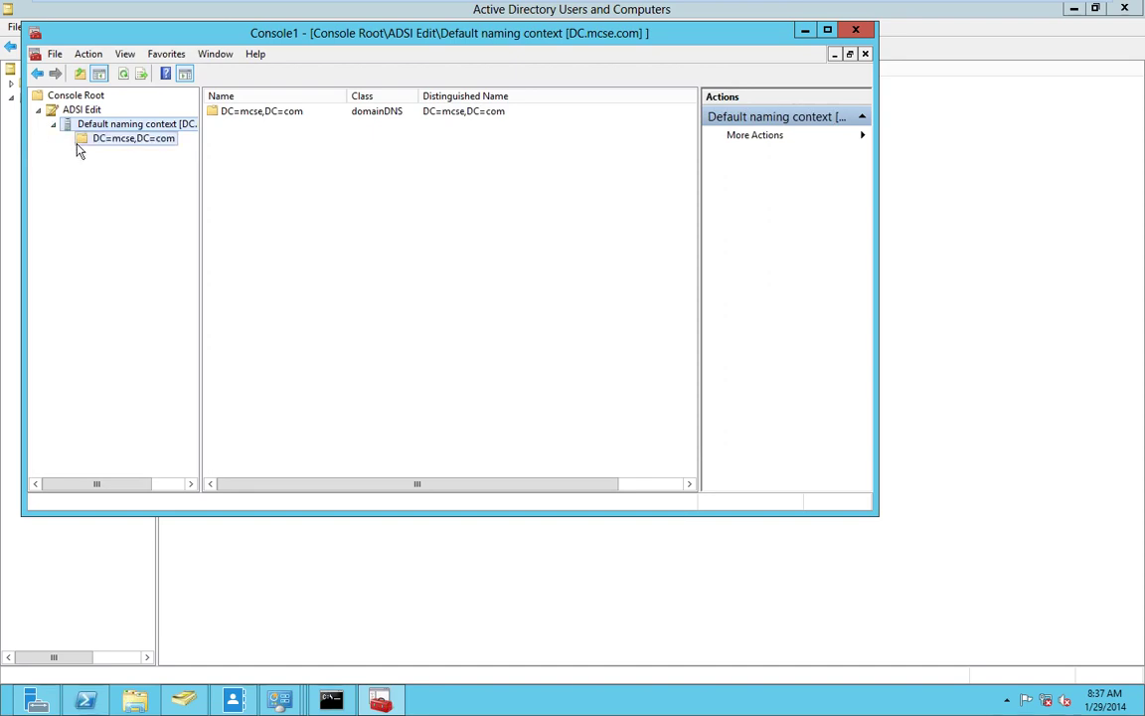
click(79, 143)
click(69, 141)
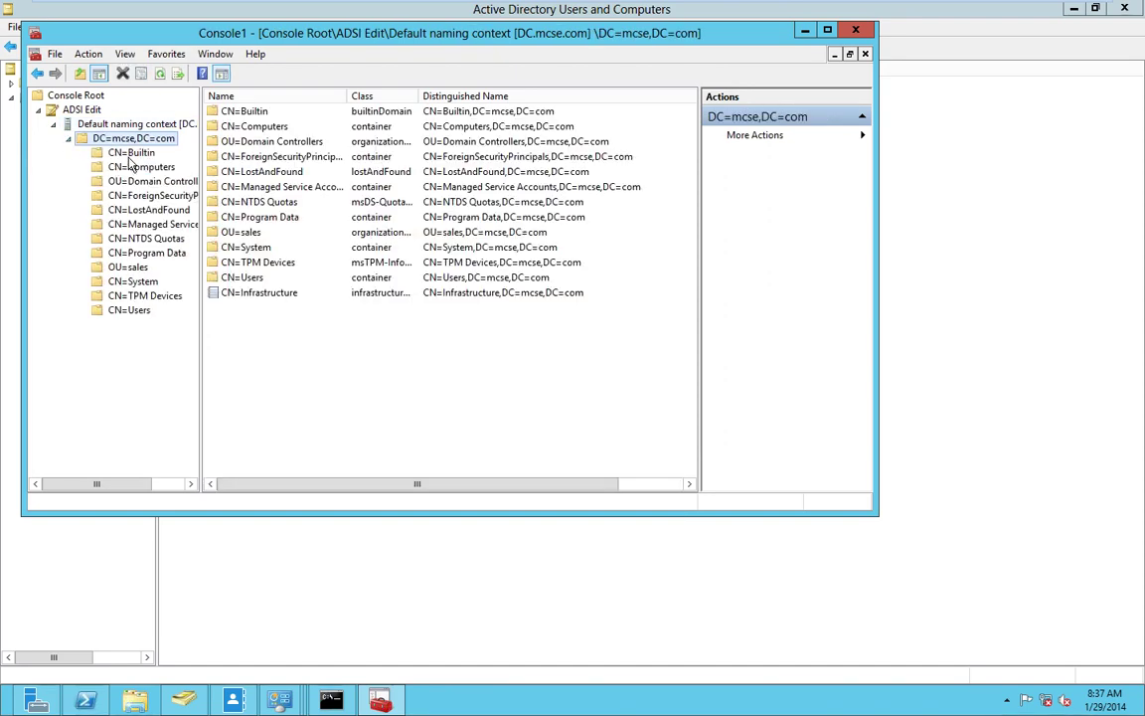
- Switch to the PowerPoint presentation and review the Delegating Administrative Control demonstration slide in full-screen view
mouse_move(962, 3)
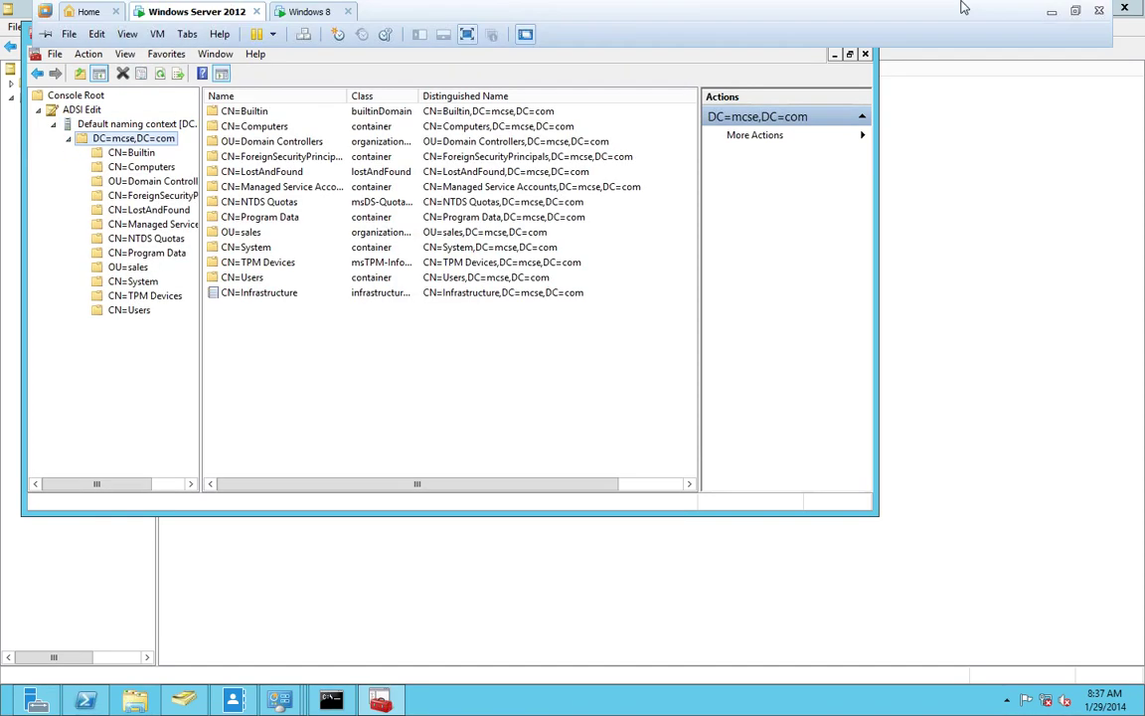
click(1048, 9)
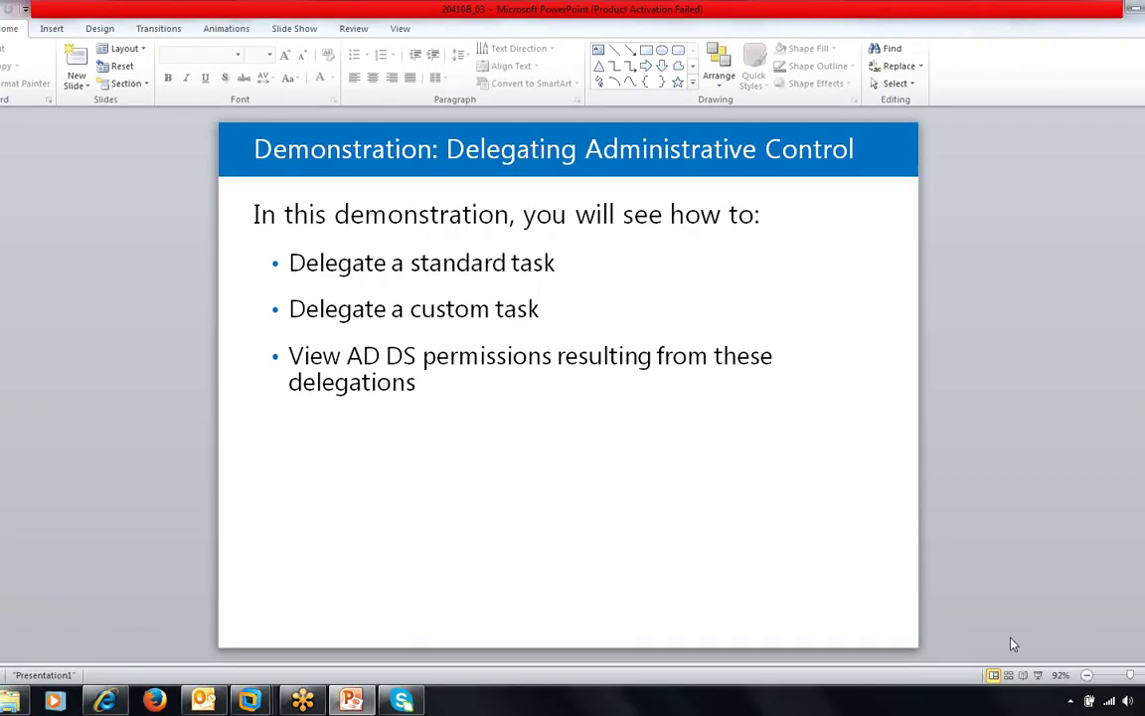
click(1037, 675)
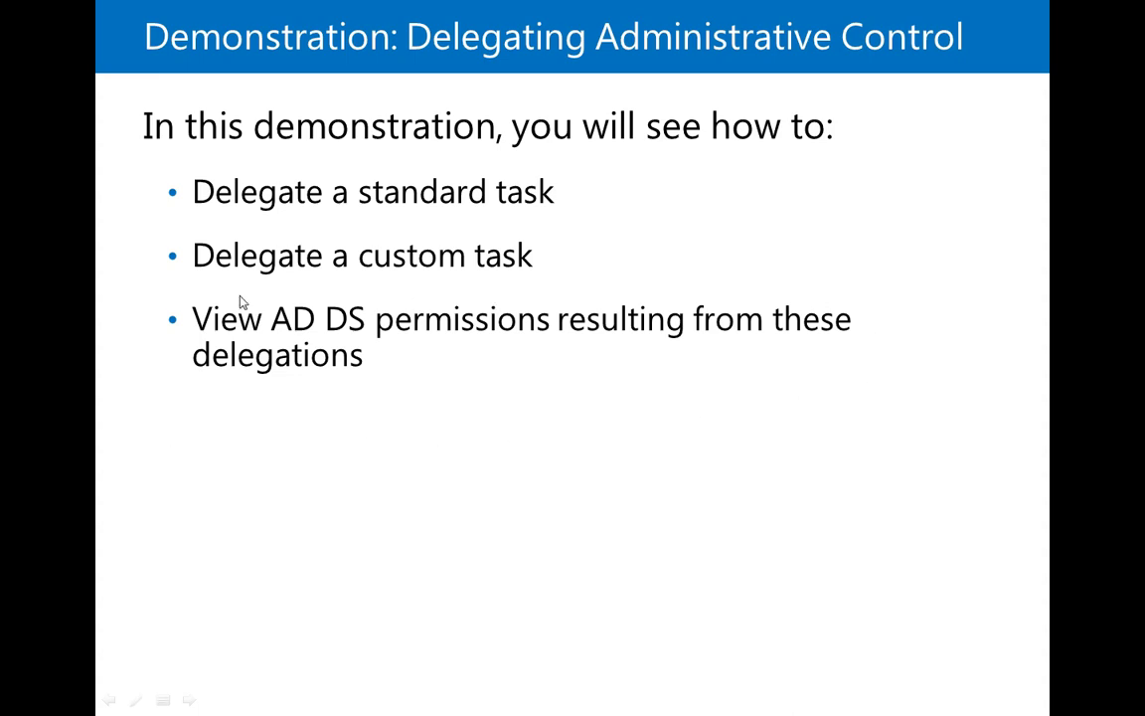
key(Escape)
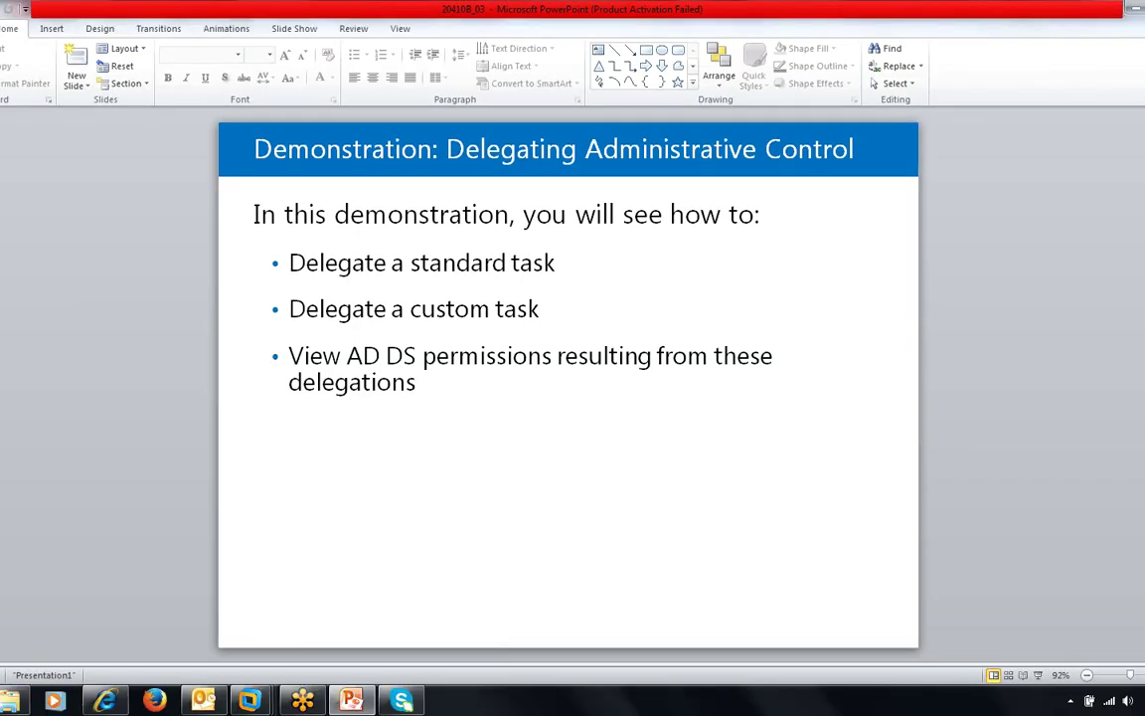
- Return to the Windows Server 2012 virtual machine and close the ADSI Edit console without saving its settings
mouse_move(250, 701)
click(289, 639)
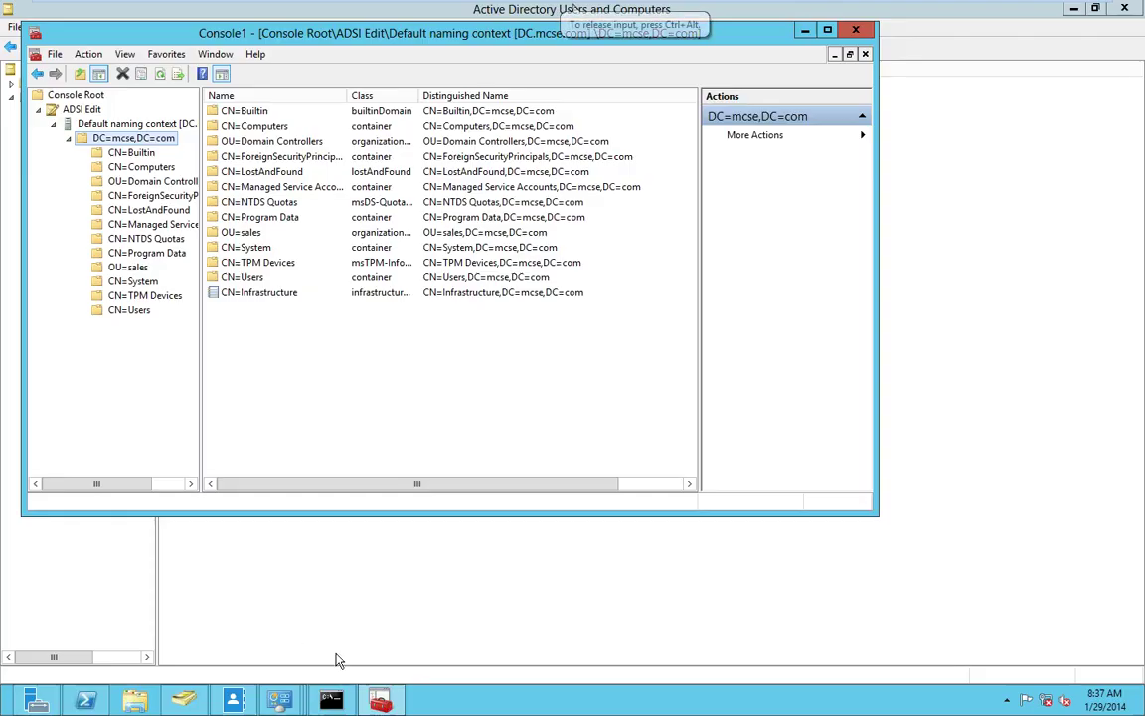
click(856, 30)
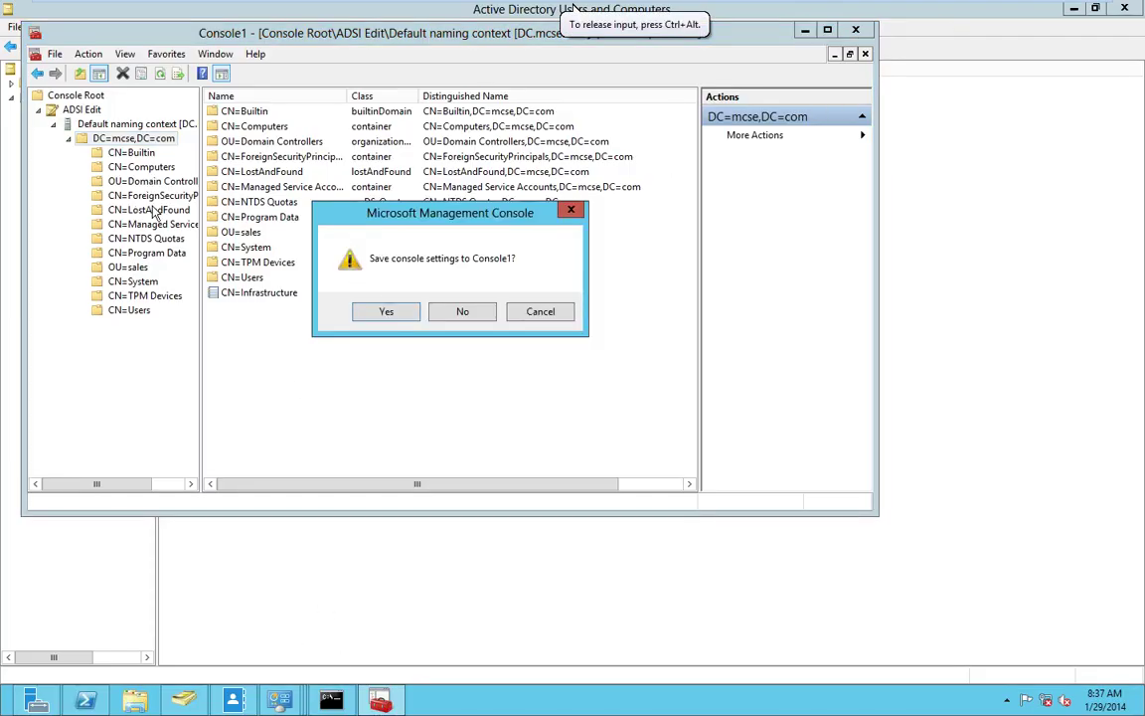
click(449, 311)
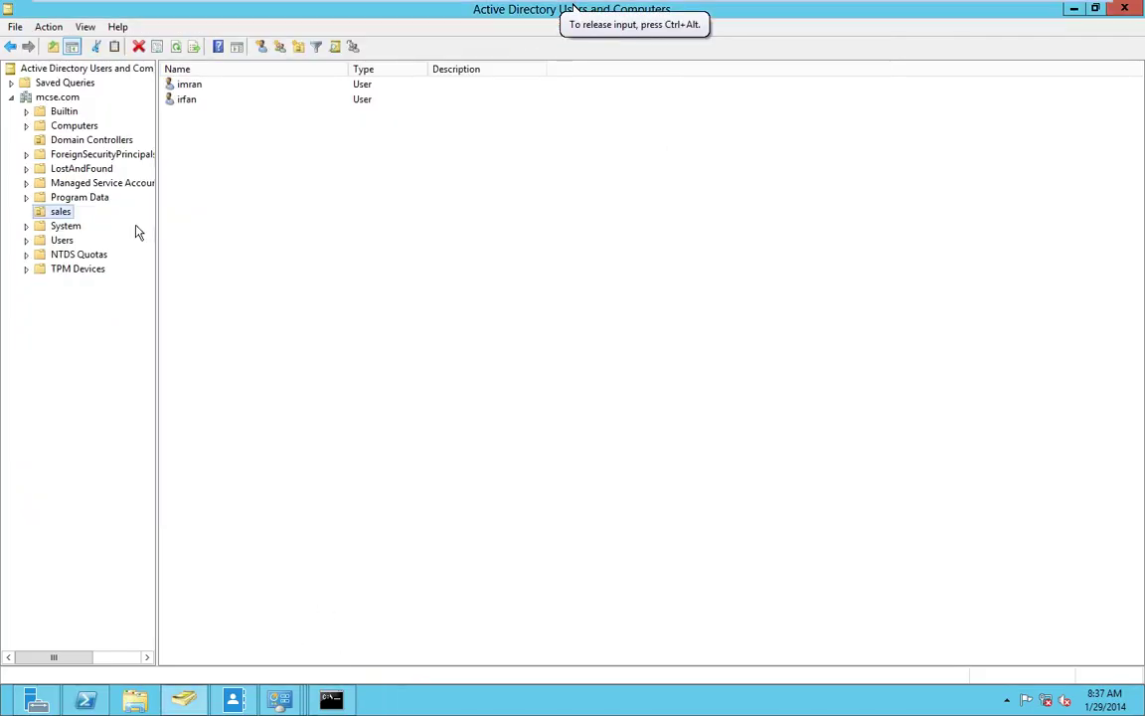
- Start delegating control of the sales OU and add the OU's second listed user as the delegate
right_click(62, 213)
click(100, 222)
click(231, 300)
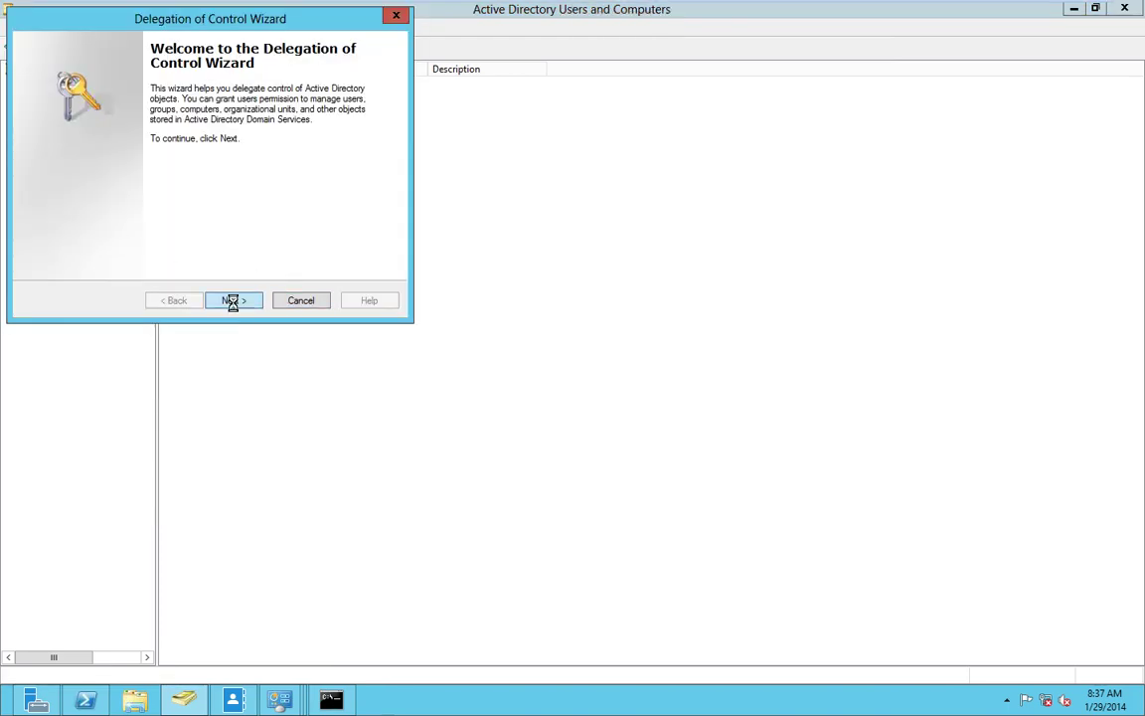
click(275, 227)
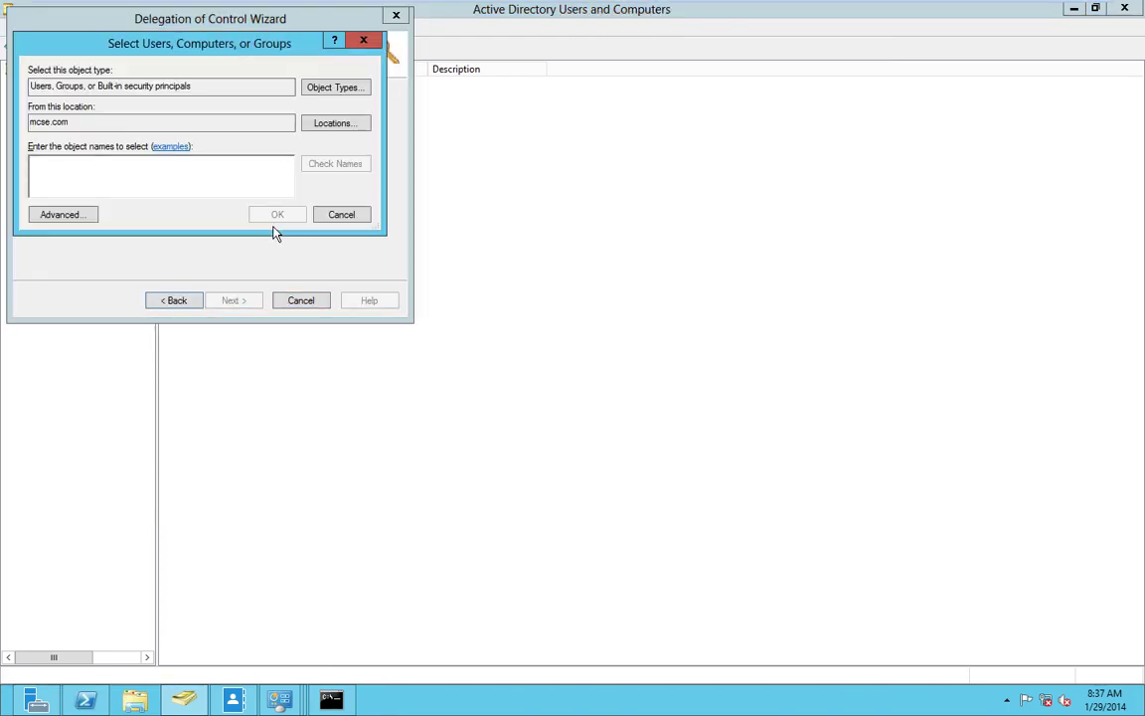
text(irfan)
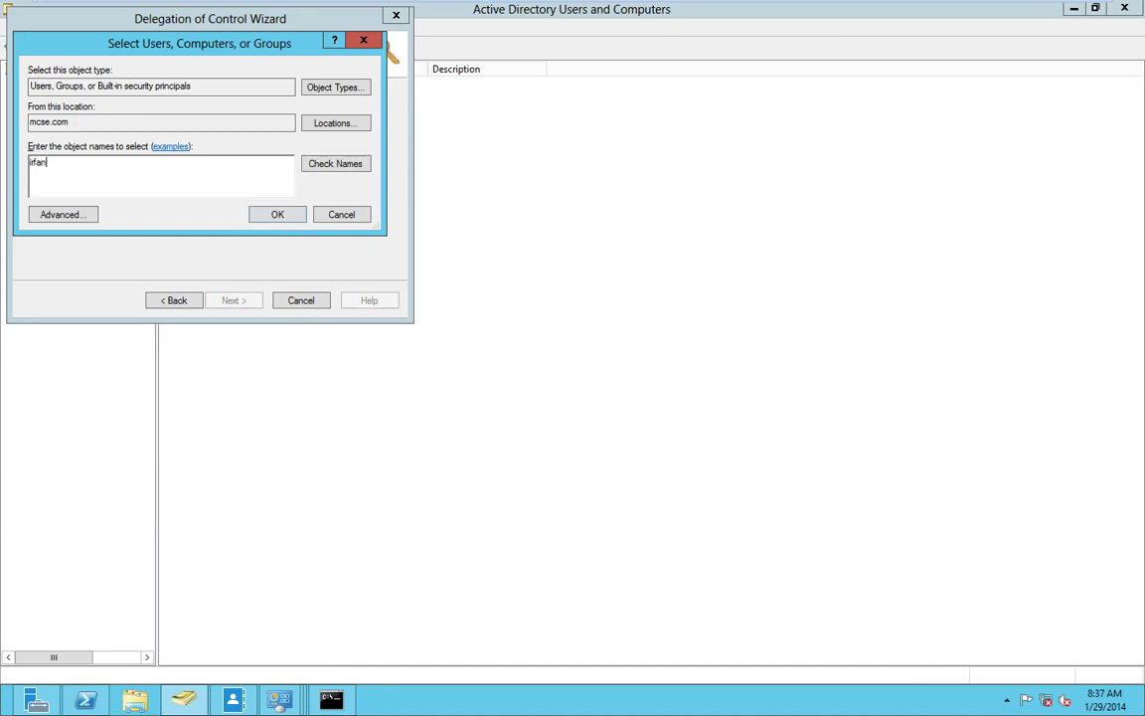
key(Return)
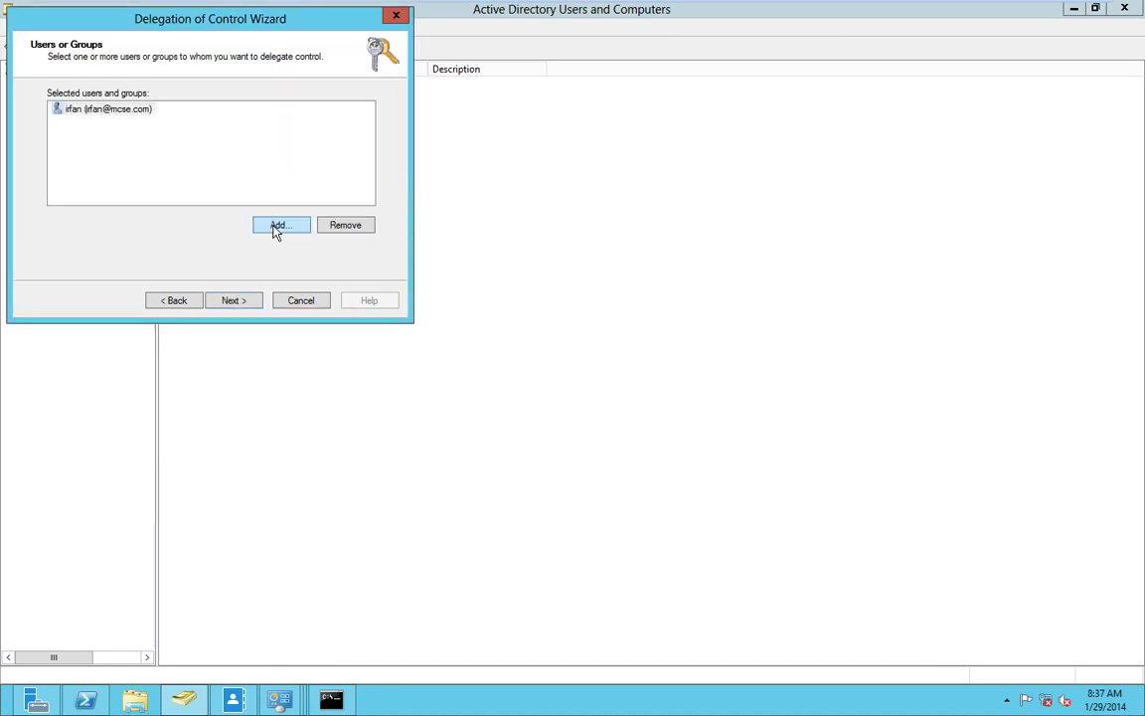
click(229, 301)
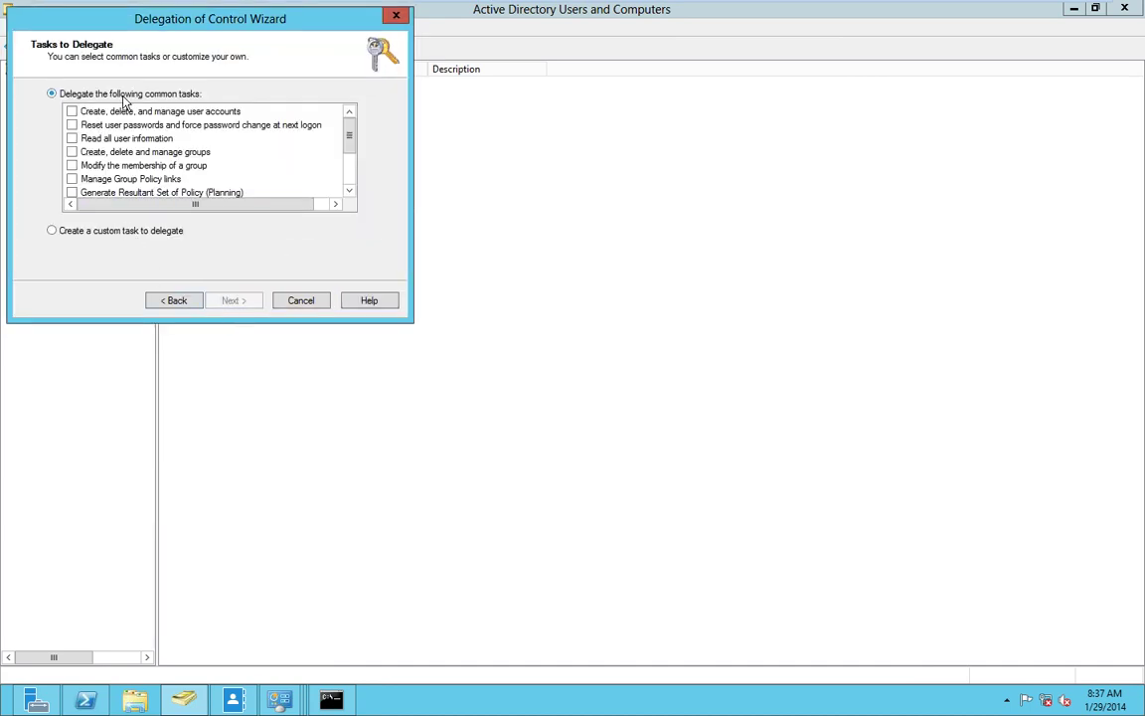
- Choose a custom task limited to specific objects in the folder, browse the object types down to User objects, and cancel the wizard
click(66, 230)
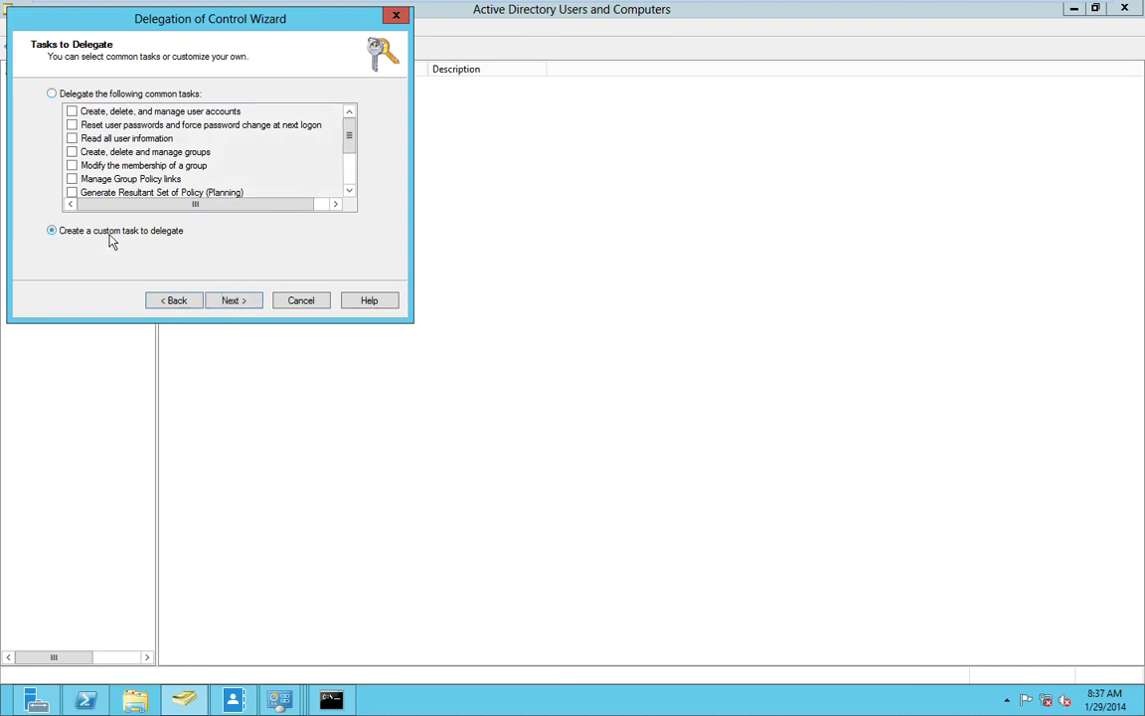
click(241, 303)
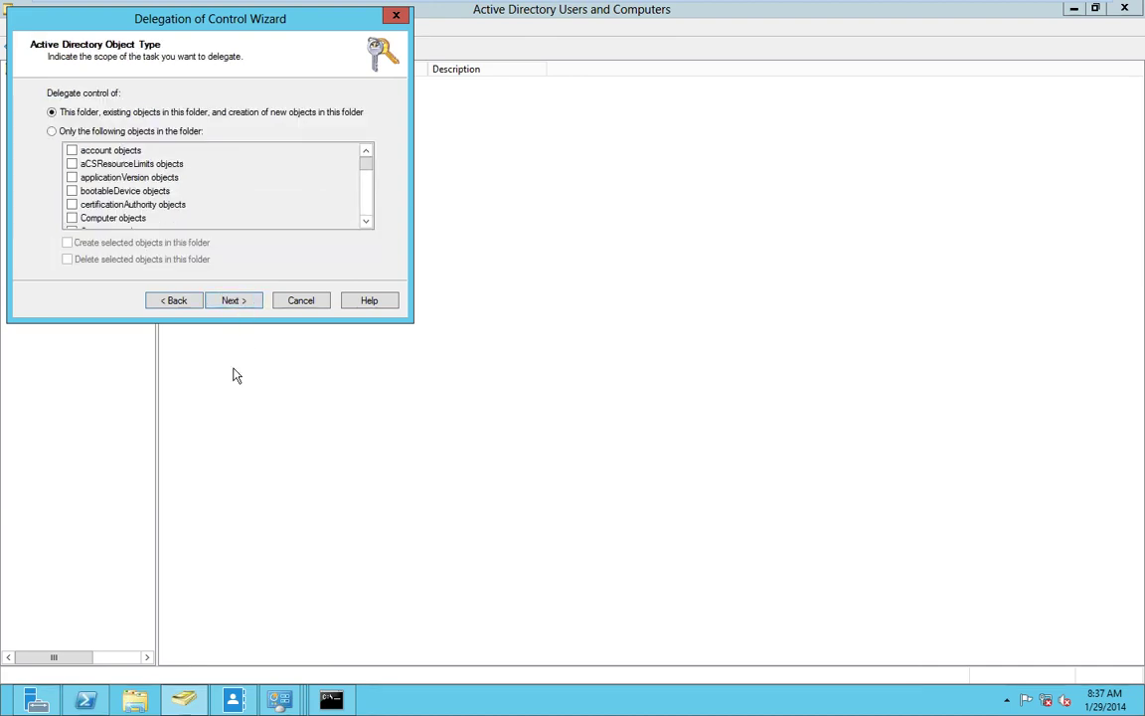
click(51, 130)
drag(367, 222, 367, 224)
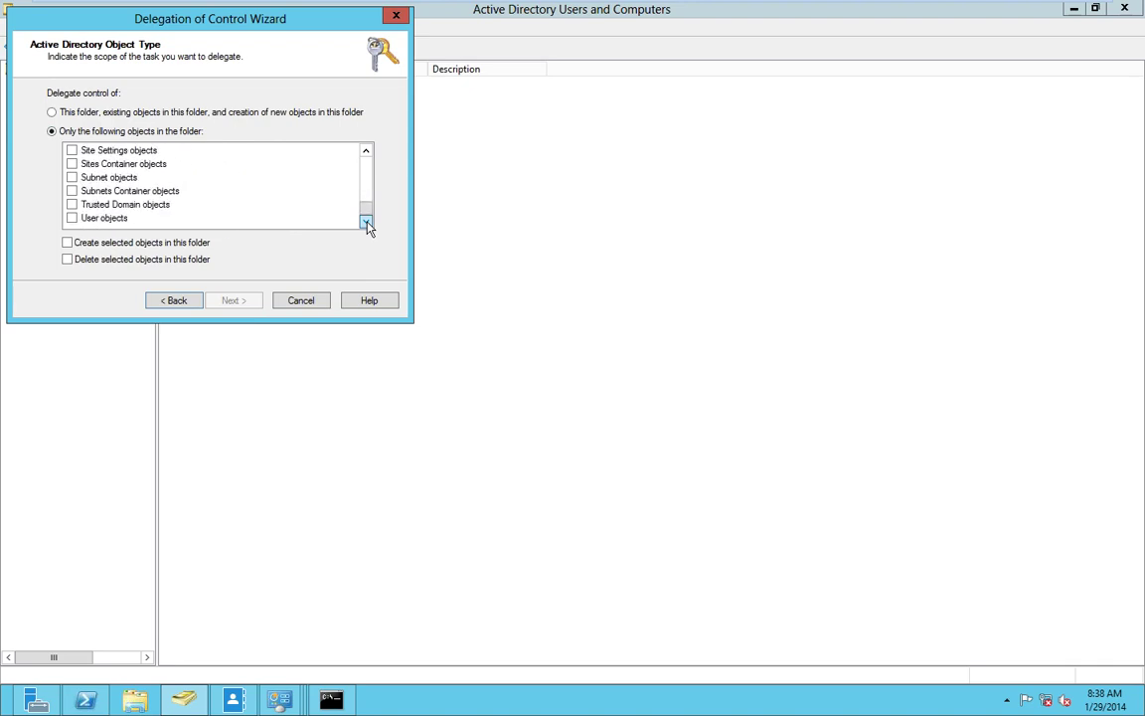
click(323, 302)
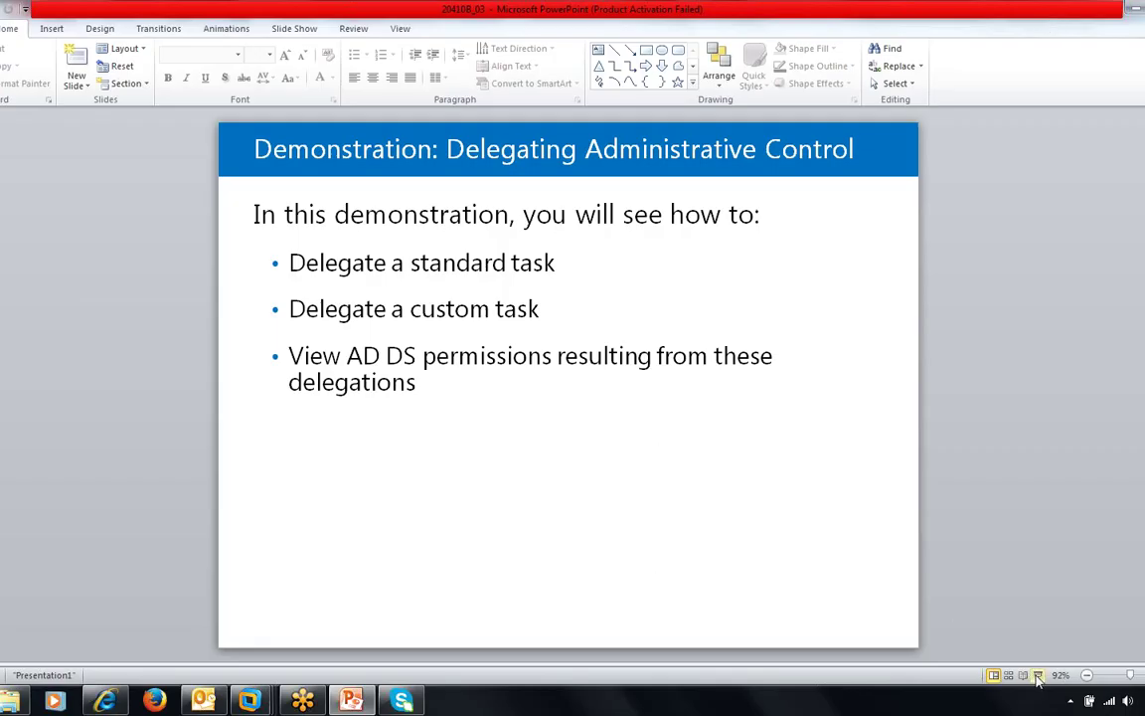
- Run the PowerPoint slide show, go through the slides to Group Scopes, and end the show there
click(1037, 675)
click(1038, 680)
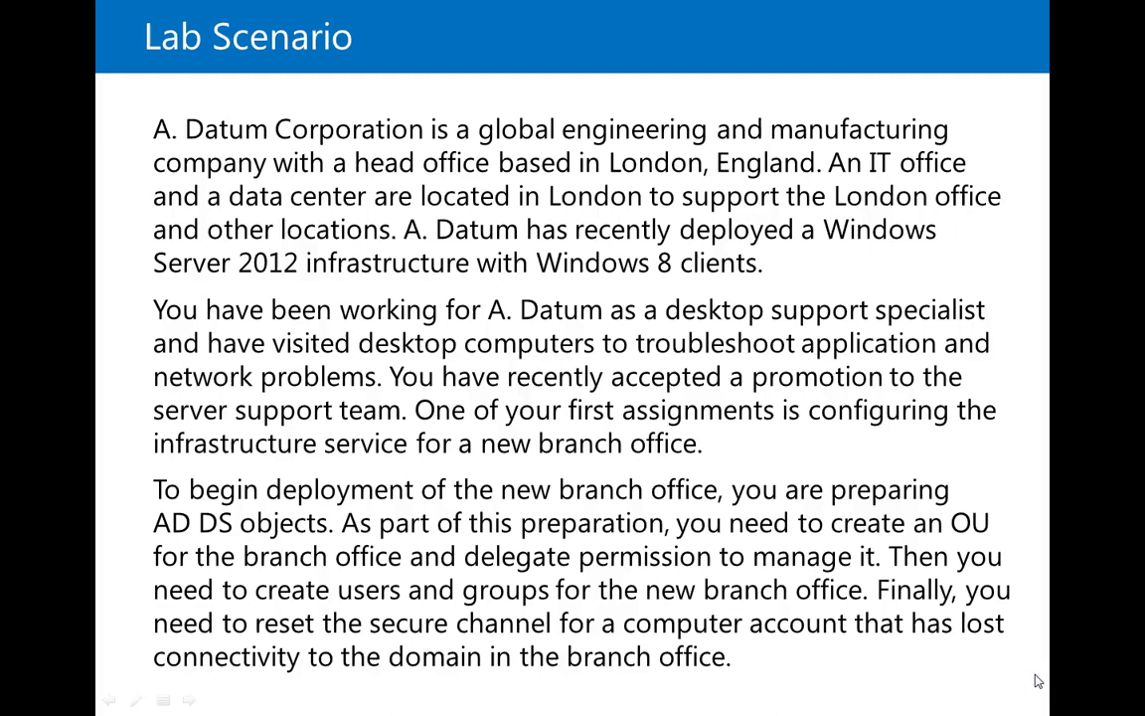
click(1035, 676)
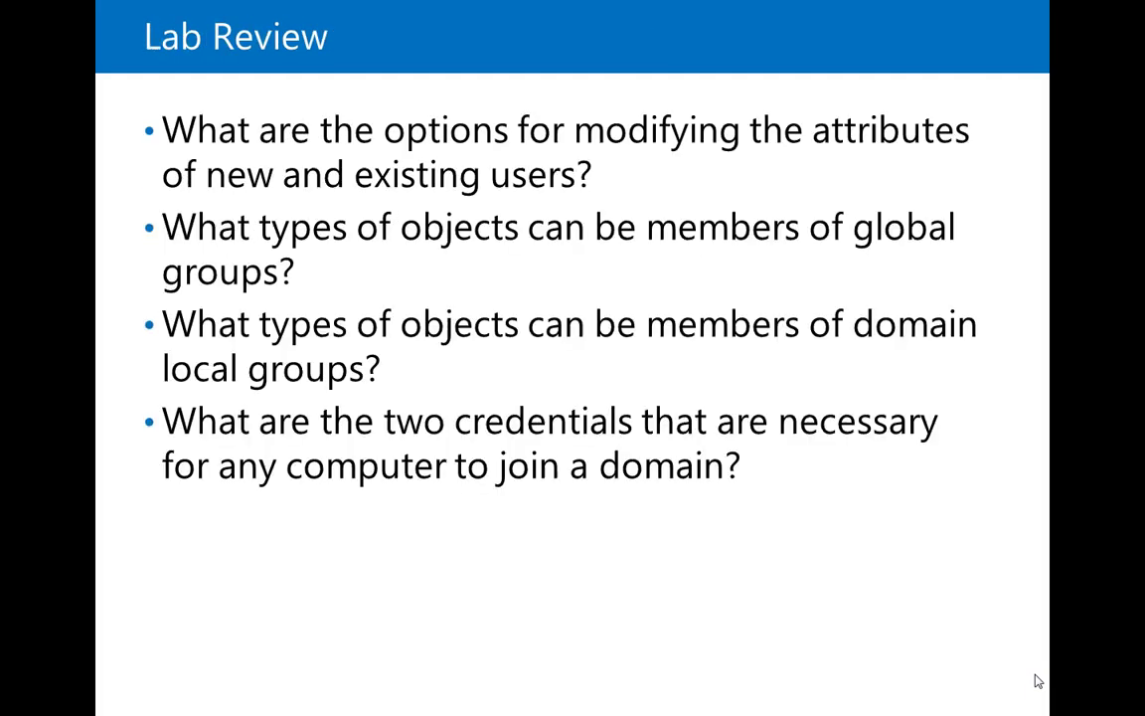
click(1035, 680)
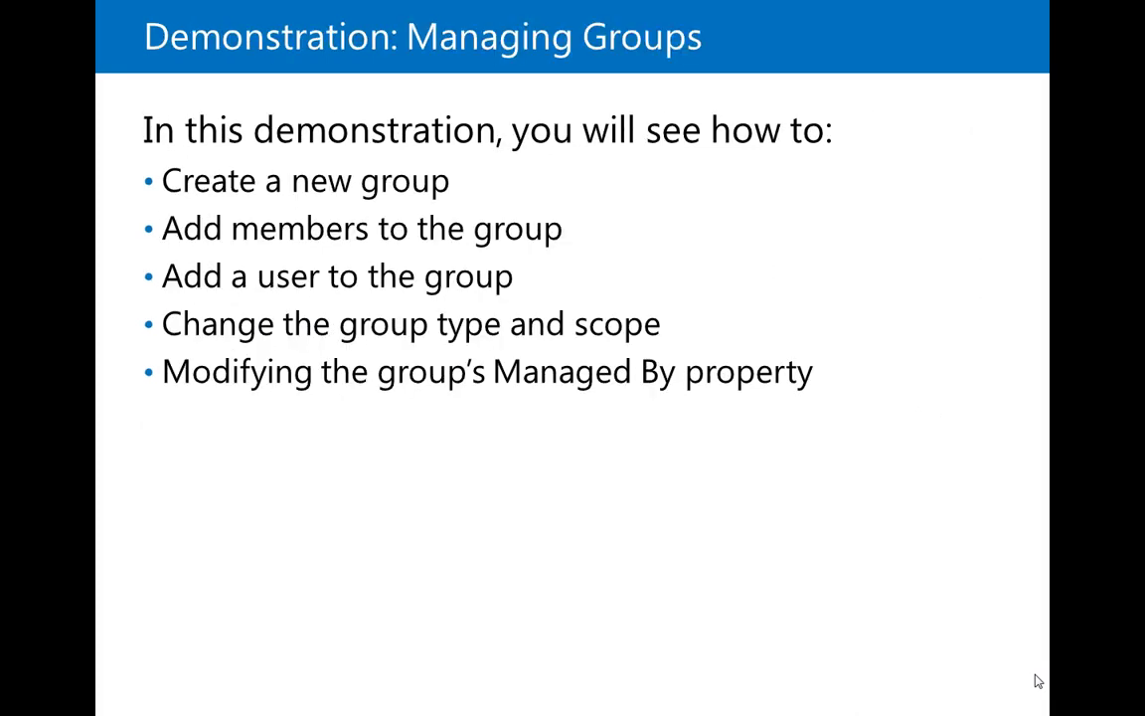
click(1035, 680)
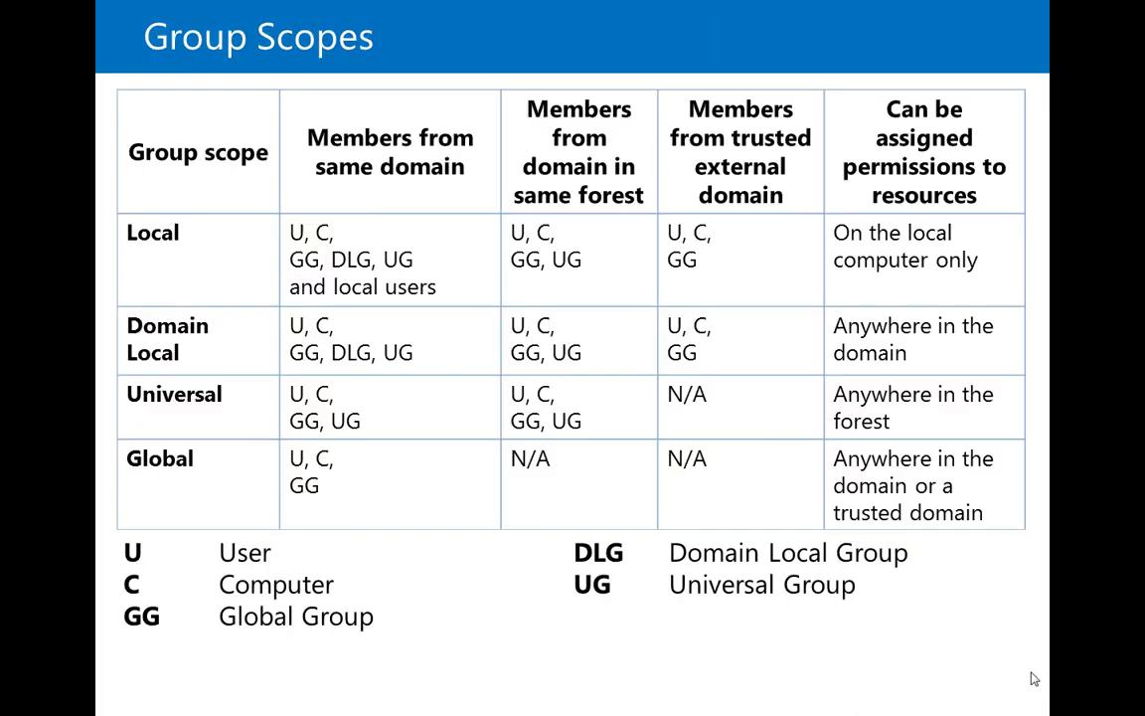
key(Escape)
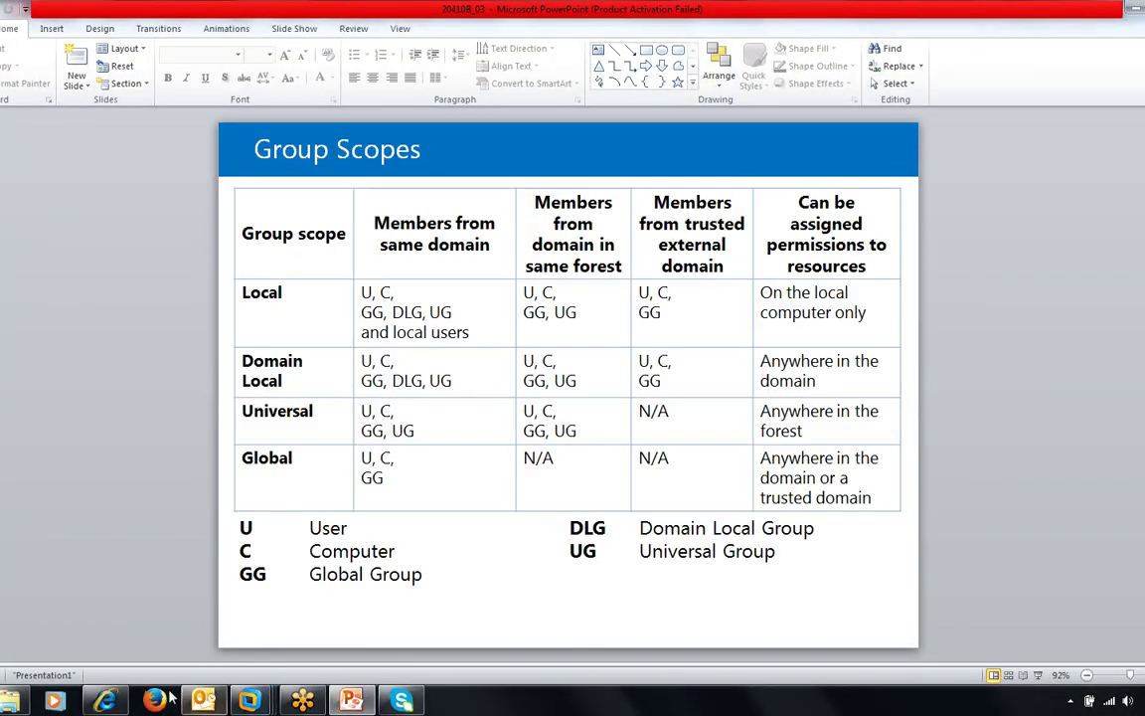
- Open the case study document in Word and read through its domain diagram and the AGDLP steps
key(super)
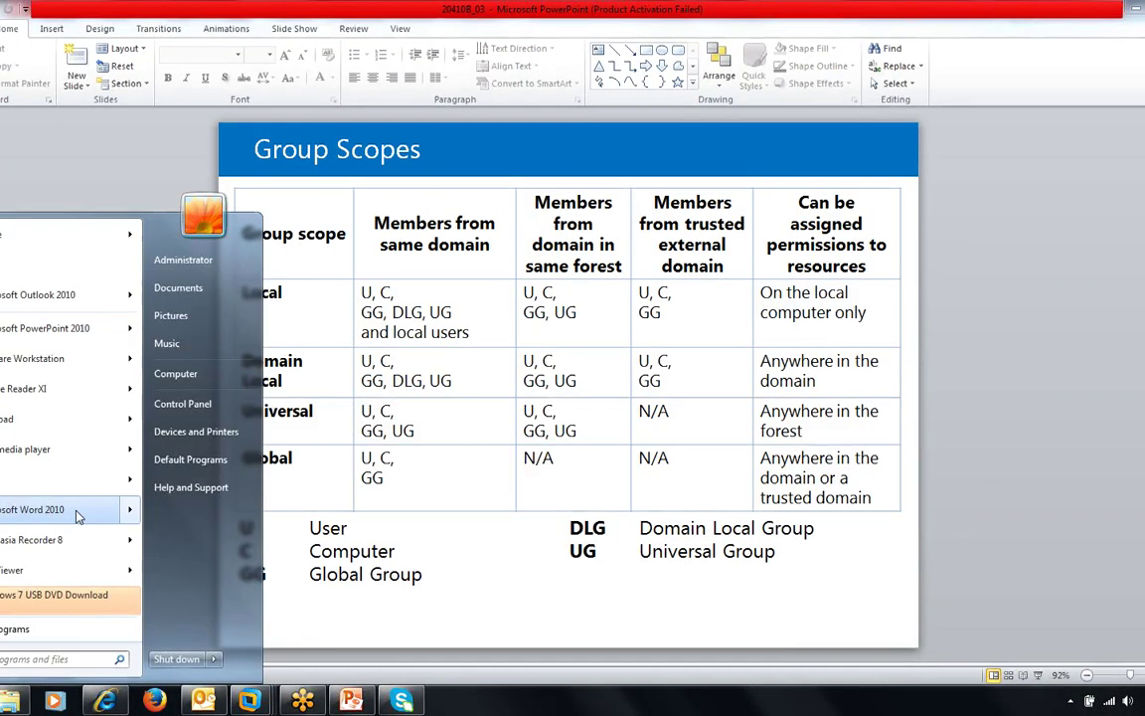
mouse_move(76, 509)
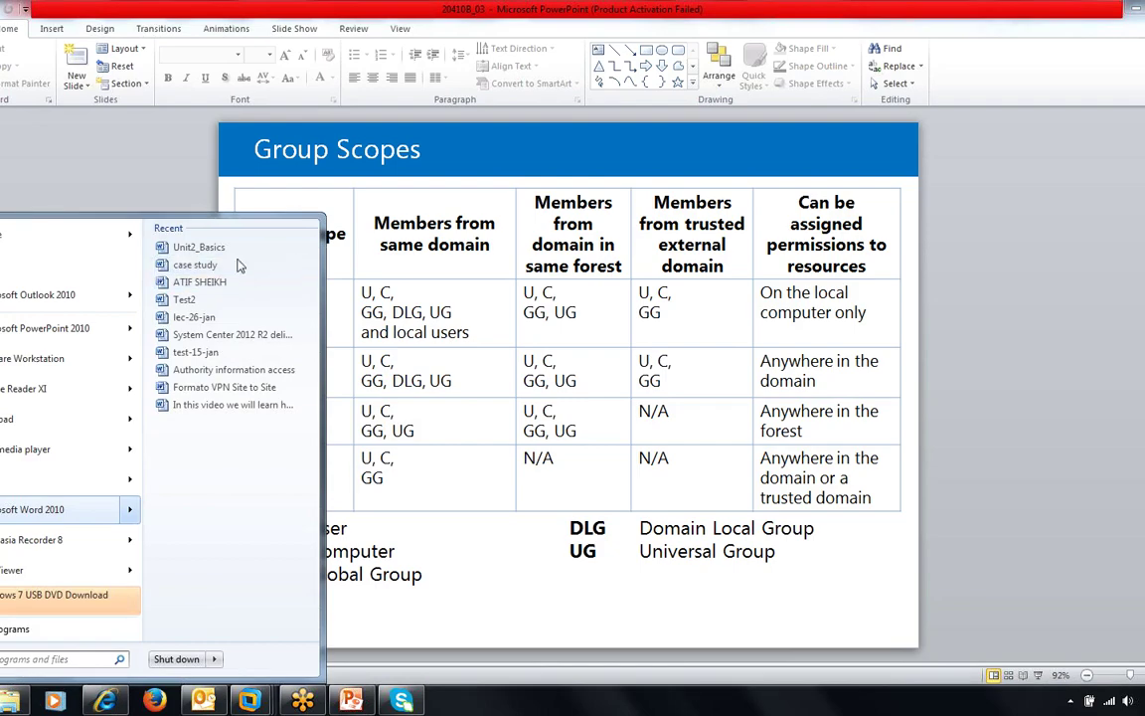
click(195, 264)
scroll(476, 429, down, 5)
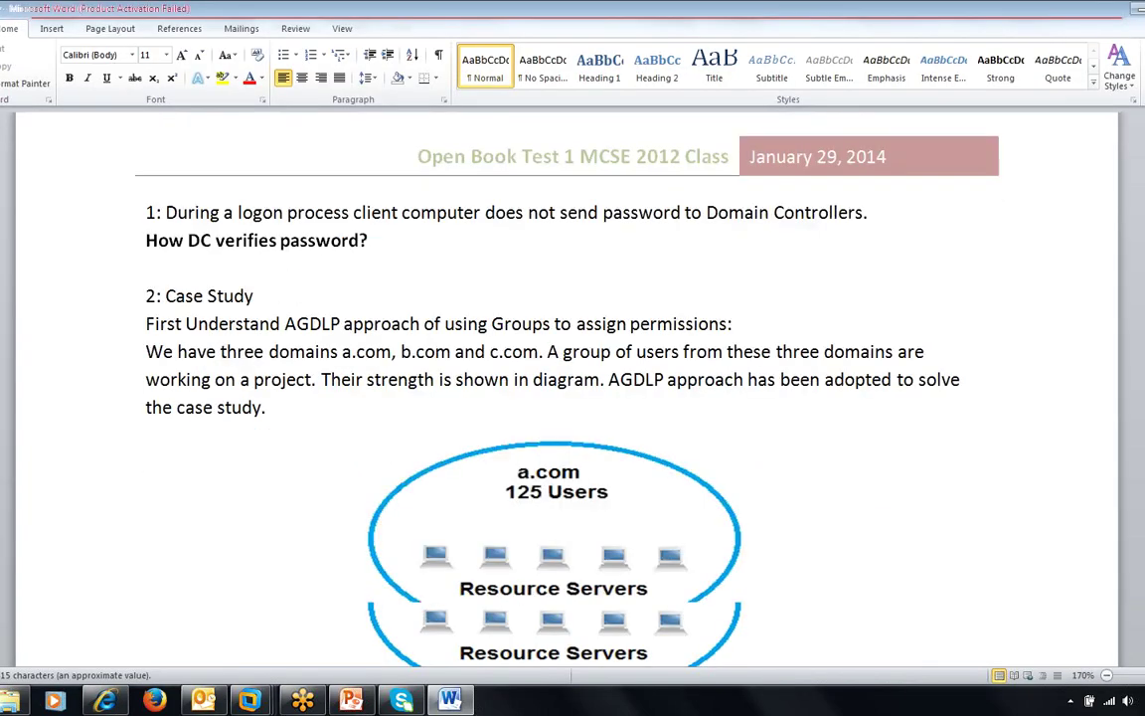
scroll(475, 429, up, 5)
drag(146, 388, 276, 477)
scroll(275, 481, down, 8)
scroll(572, 388, up, 3)
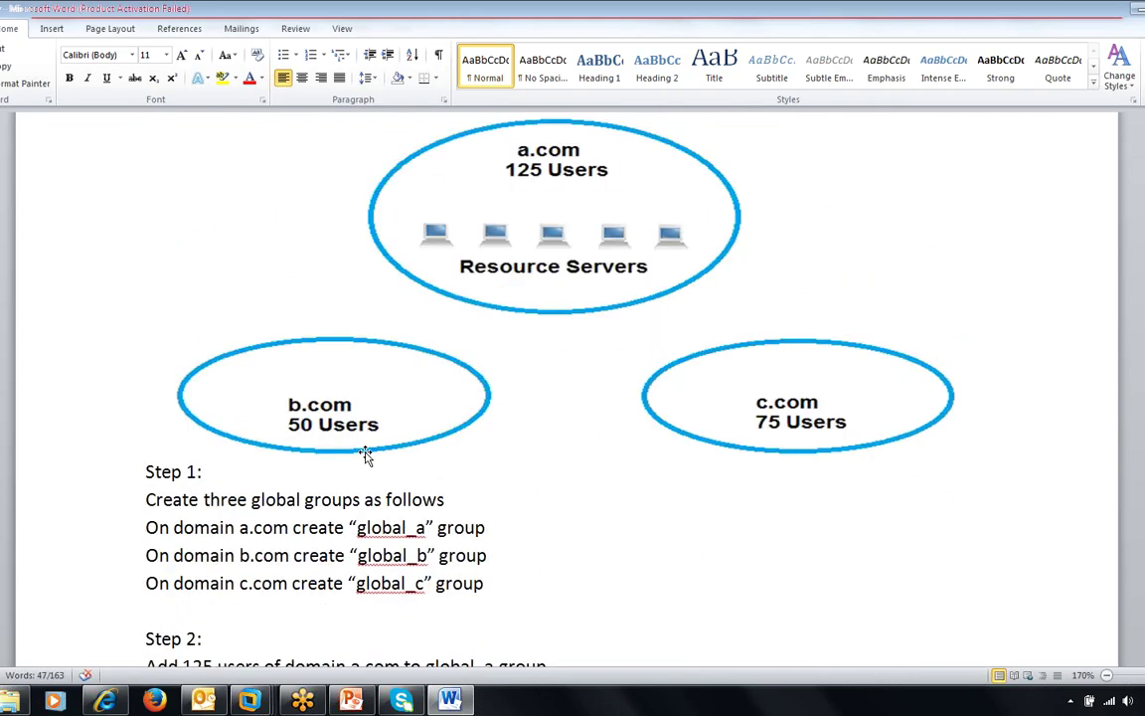
scroll(572, 387, down, 5)
scroll(572, 387, down, 1)
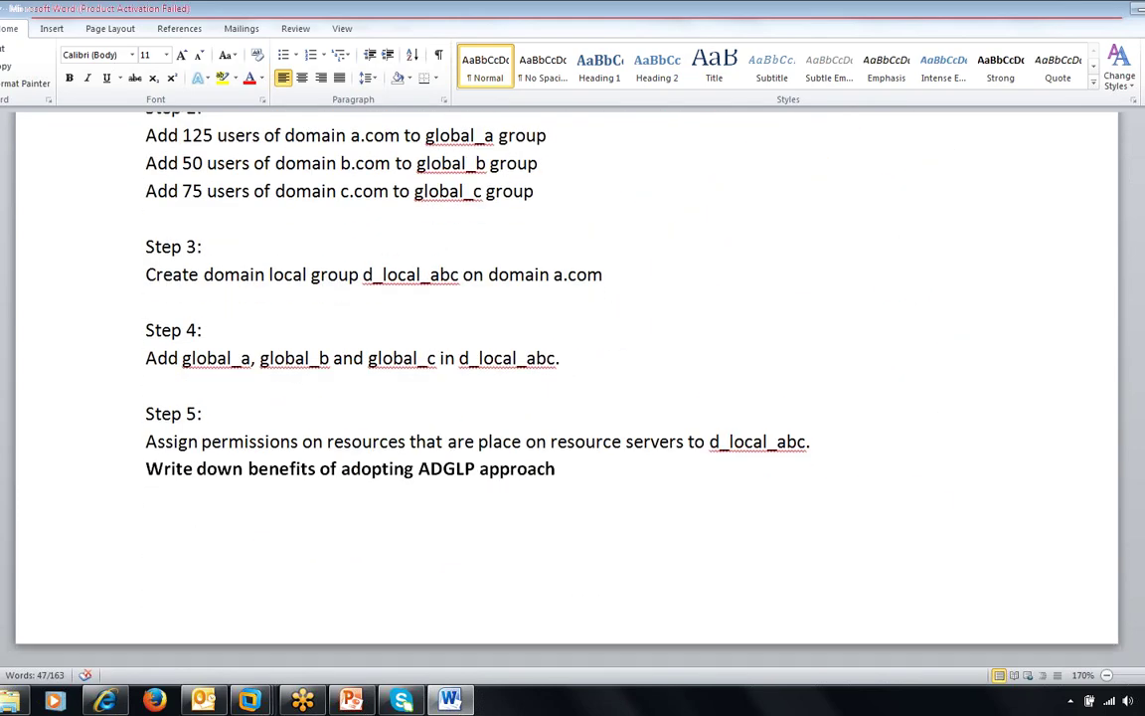
- Start a new page at the end of the document and write "A add users to global group"
key(ctrl+End)
key(ctrl+Return)
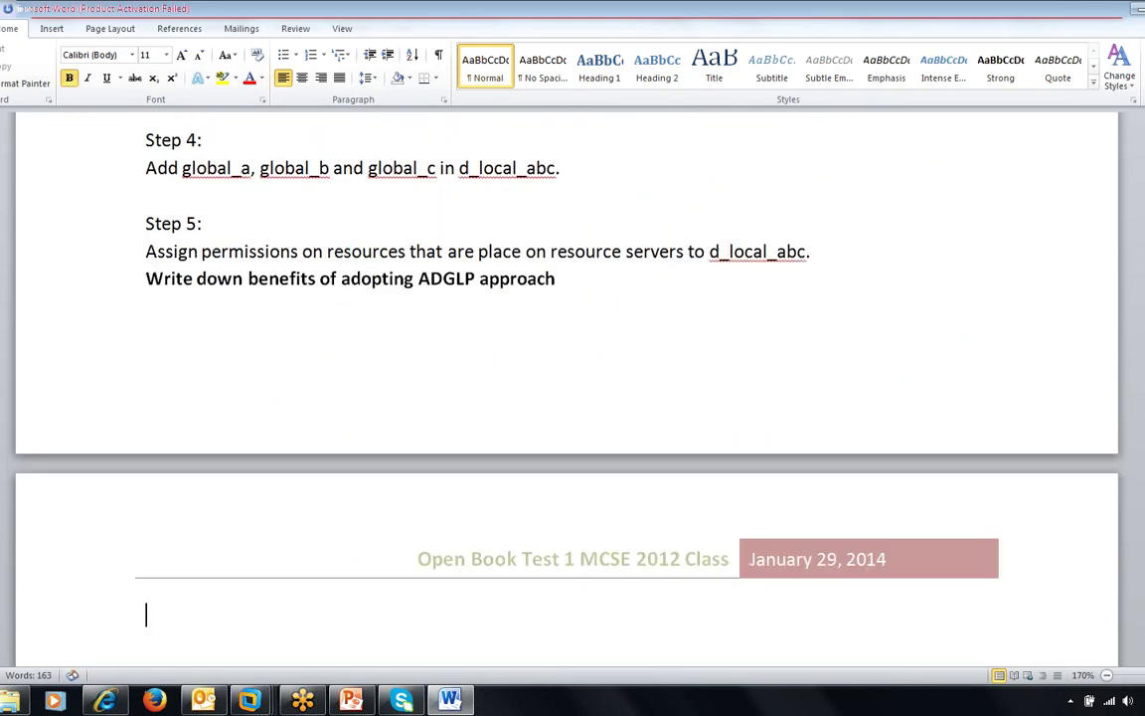
text(A add users t)
key(BackSpace)
key(BackSpace)
text(s to)
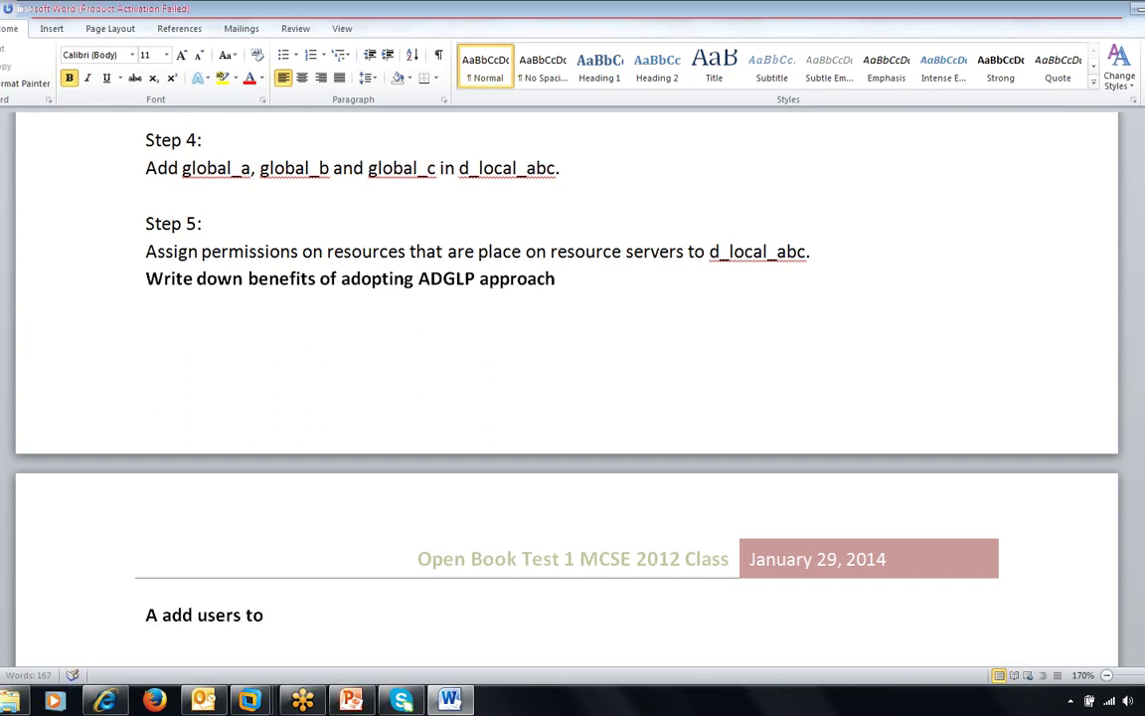
text( globna)
key(BackSpace)
text(l group)
key(Return)
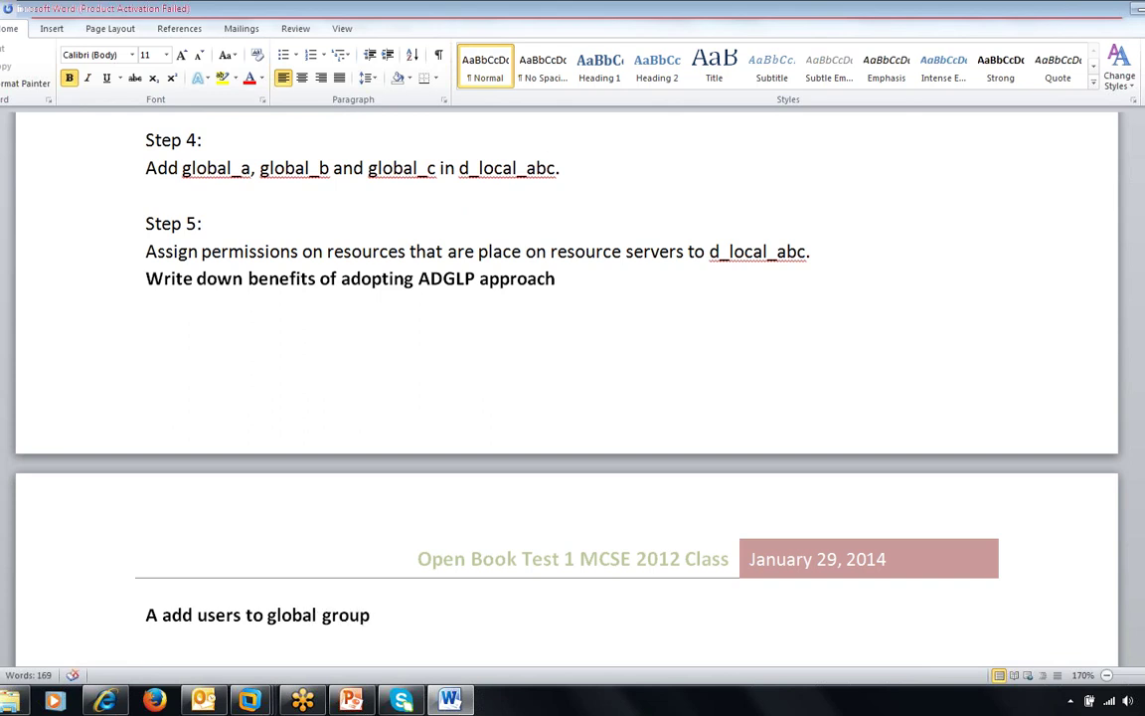
- Shorten the first line to "A add users" and add the line "G Global Group" below it
key(BackSpace)
key(BackSpace)
key(BackSpace)
key(BackSpace)
key(BackSpace)
key(BackSpace)
key(BackSpace)
key(BackSpace)
key(BackSpace)
key(BackSpace)
key(BackSpace)
key(BackSpace)
key(BackSpace)
key(BackSpace)
key(BackSpace)
key(BackSpace)
key(Return)
text(G Global Group)
key(Return)
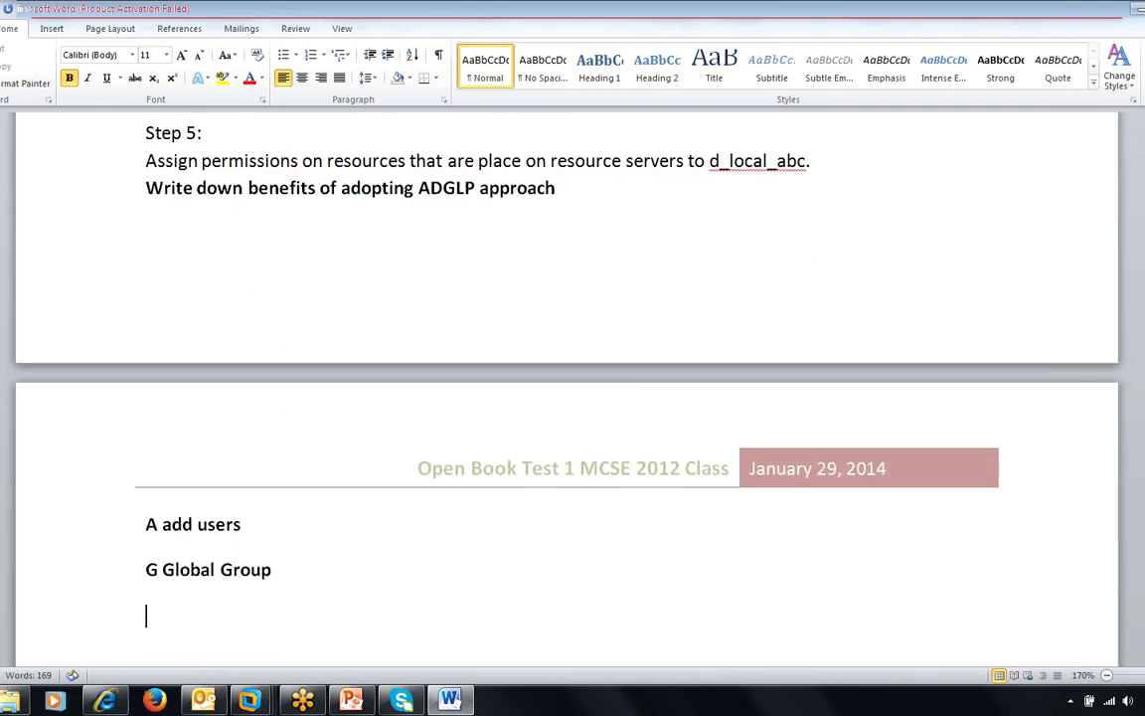
- Add the line "DL add global to domain local group" below the Global Group line
text(DL add d)
key(BackSpace)
text(global to domain local grlup)
key(BackSpace)
key(BackSpace)
key(BackSpace)
key(BackSpace)
text(ou)
key(BackSpace)
key(BackSpace)
text(rloup)
key(BackSpace)
key(BackSpace)
key(BackSpace)
key(BackSpace)
text(oup)
key(Return)
- Write the last line of the list as "P Assign permission on domain local group"
text(P )
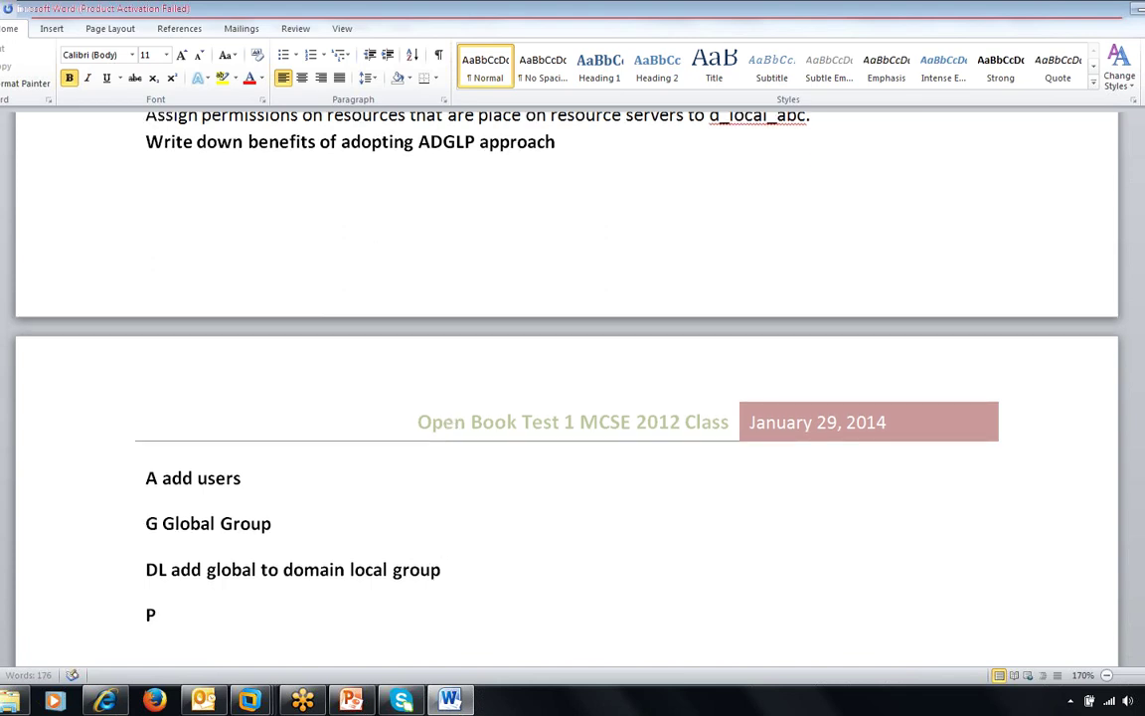
text(Assi)
key(BackSpace)
text(sign permission on d)
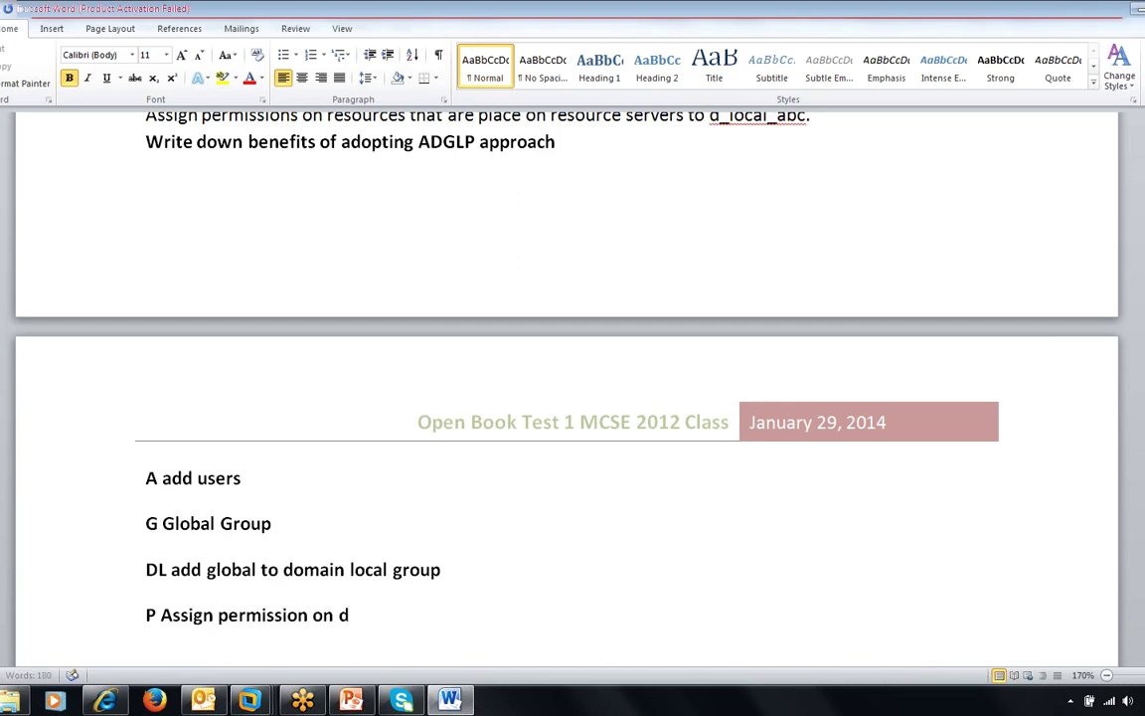
text(omain local group)
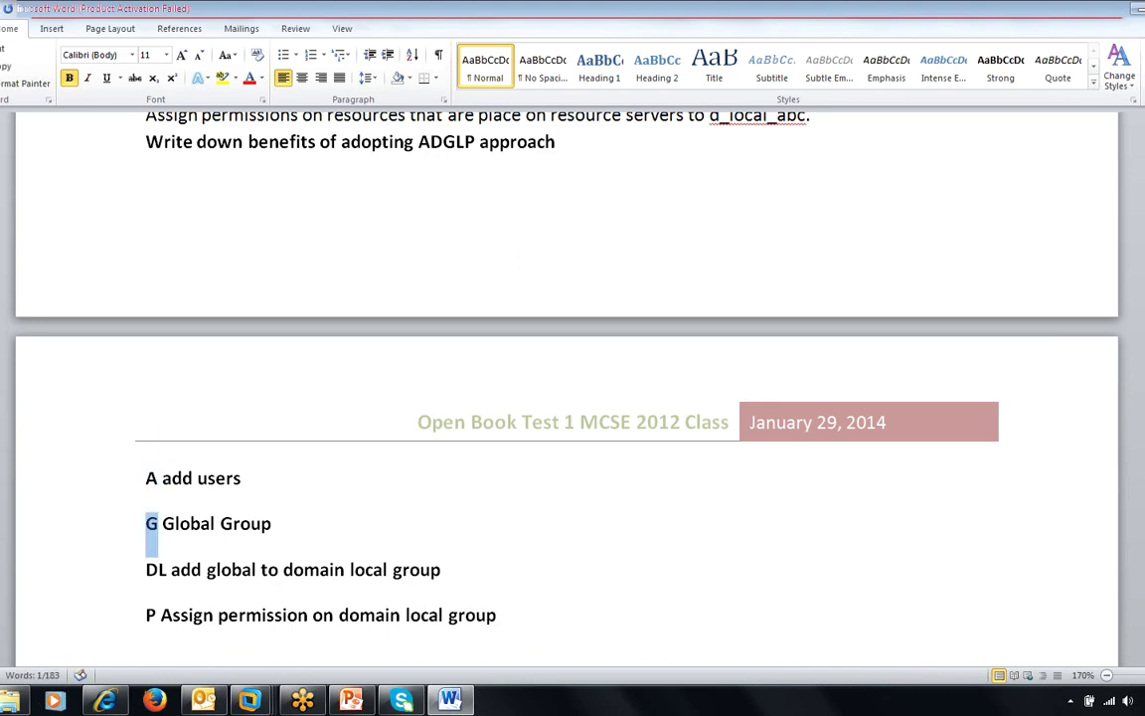
- Highlight the initial letters of the AGDLP list and compare them with the case study's diagram and steps
click(133, 574)
drag(146, 616, 156, 616)
scroll(205, 579, up, 15)
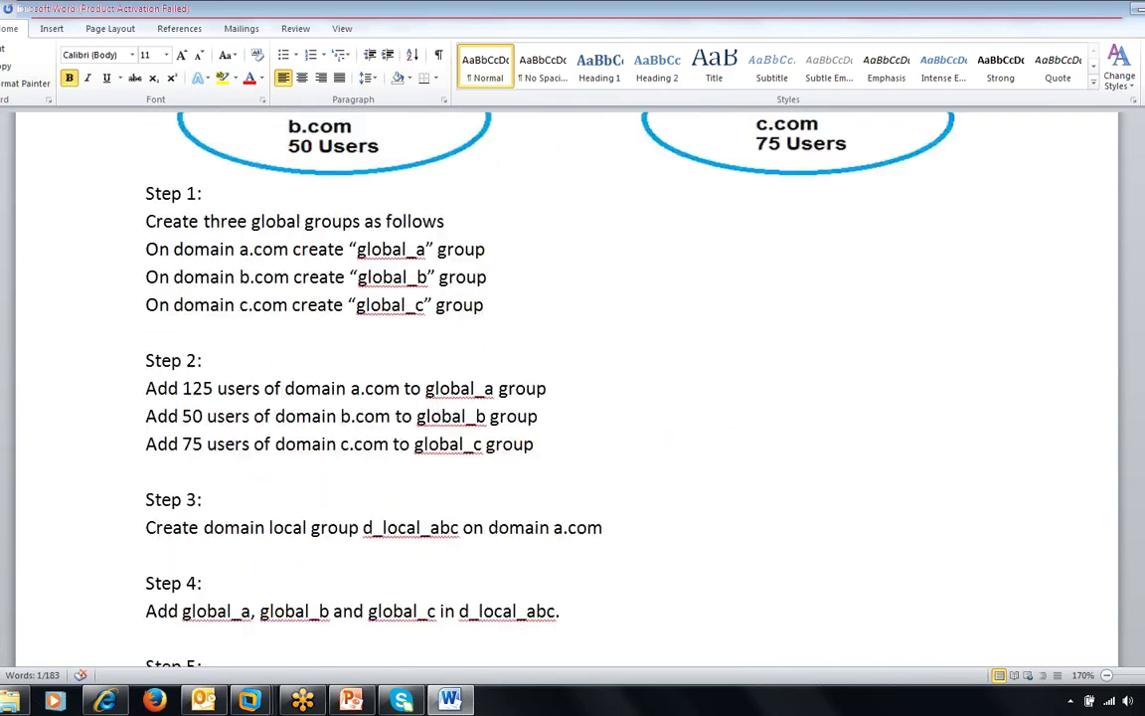
scroll(646, 323, down, 2)
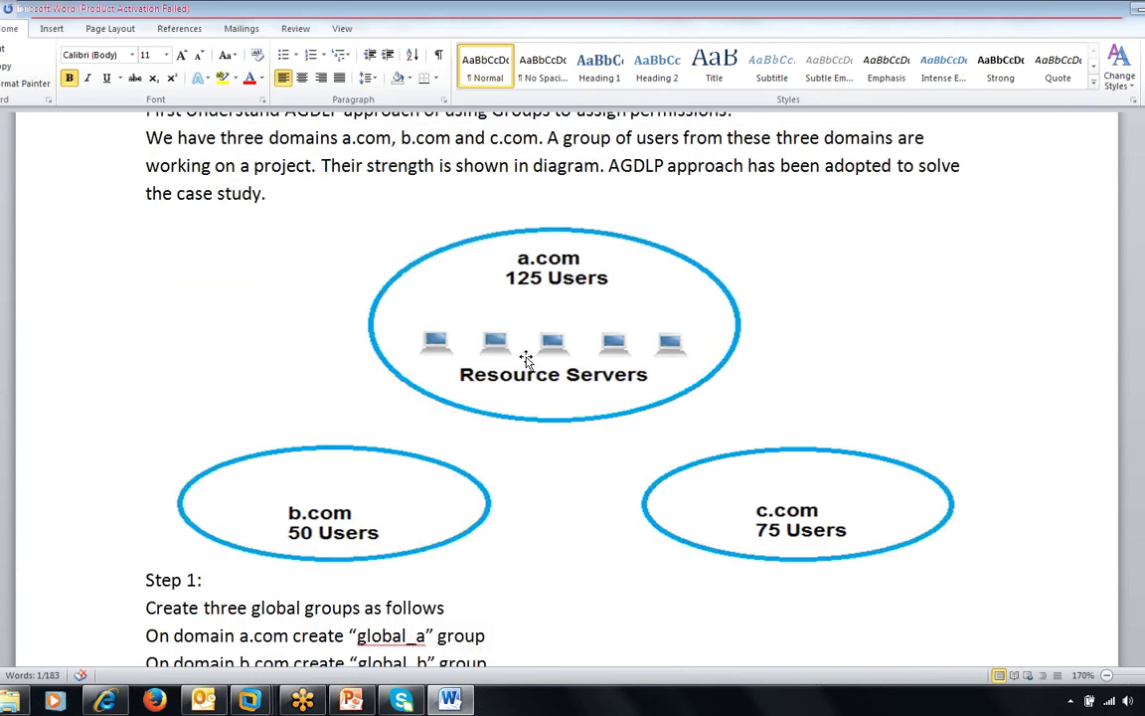
scroll(170, 502, down, 4)
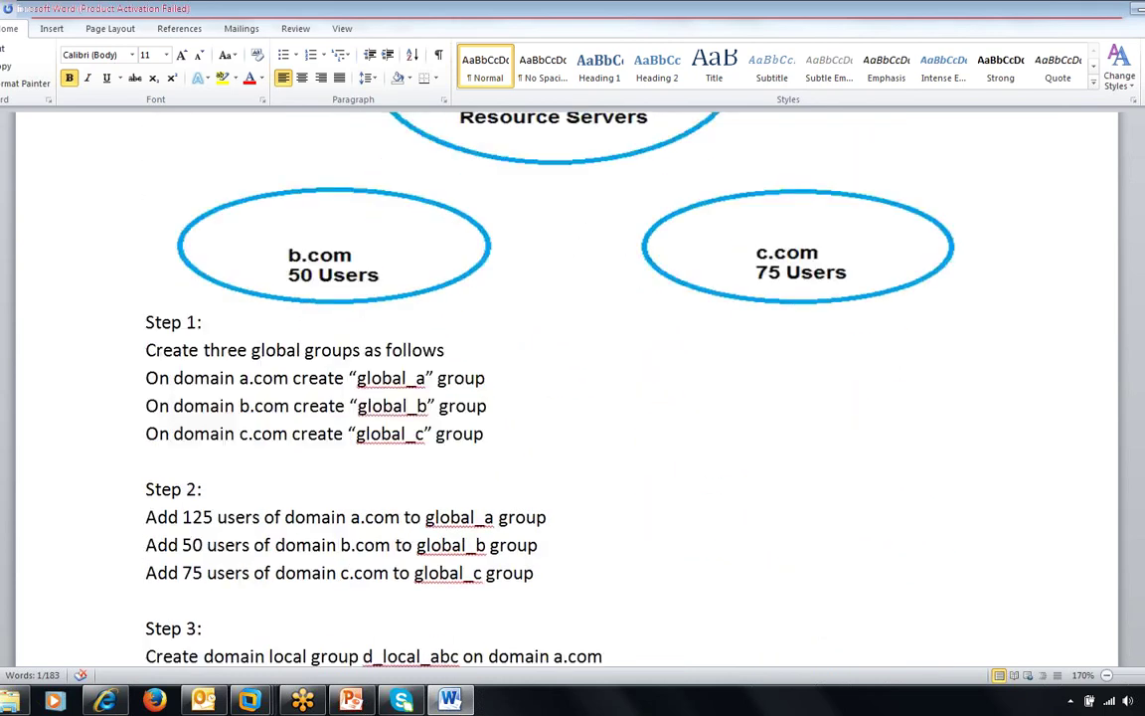
scroll(388, 467, up, 4)
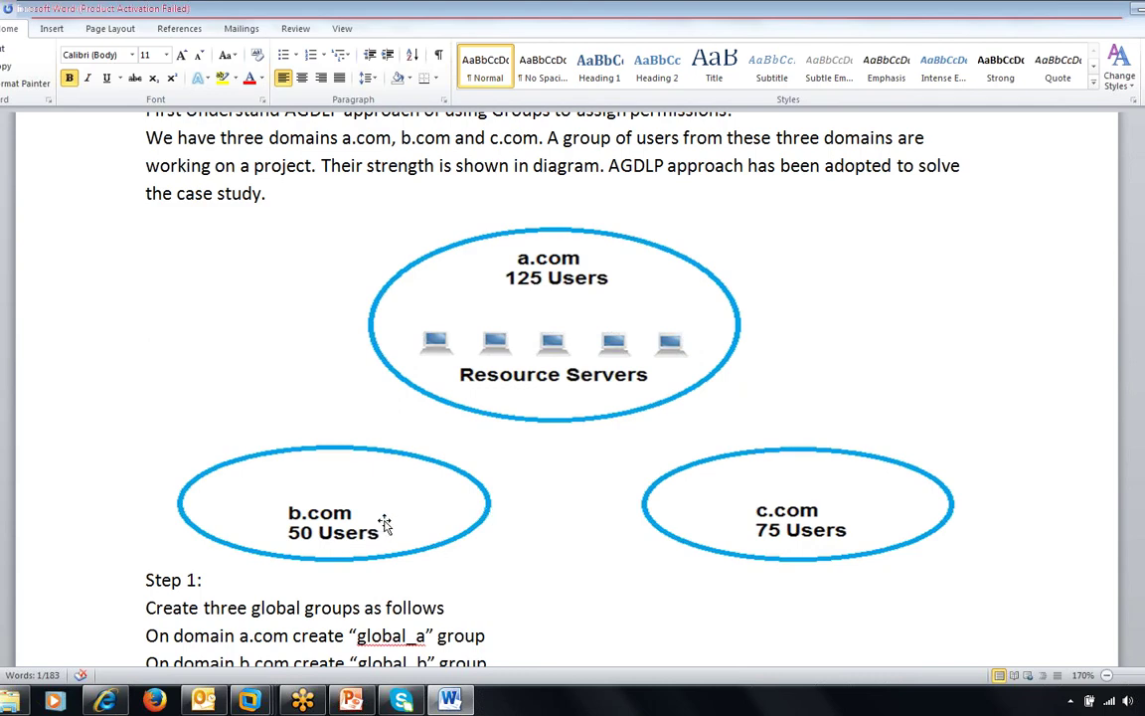
scroll(383, 524, down, 8)
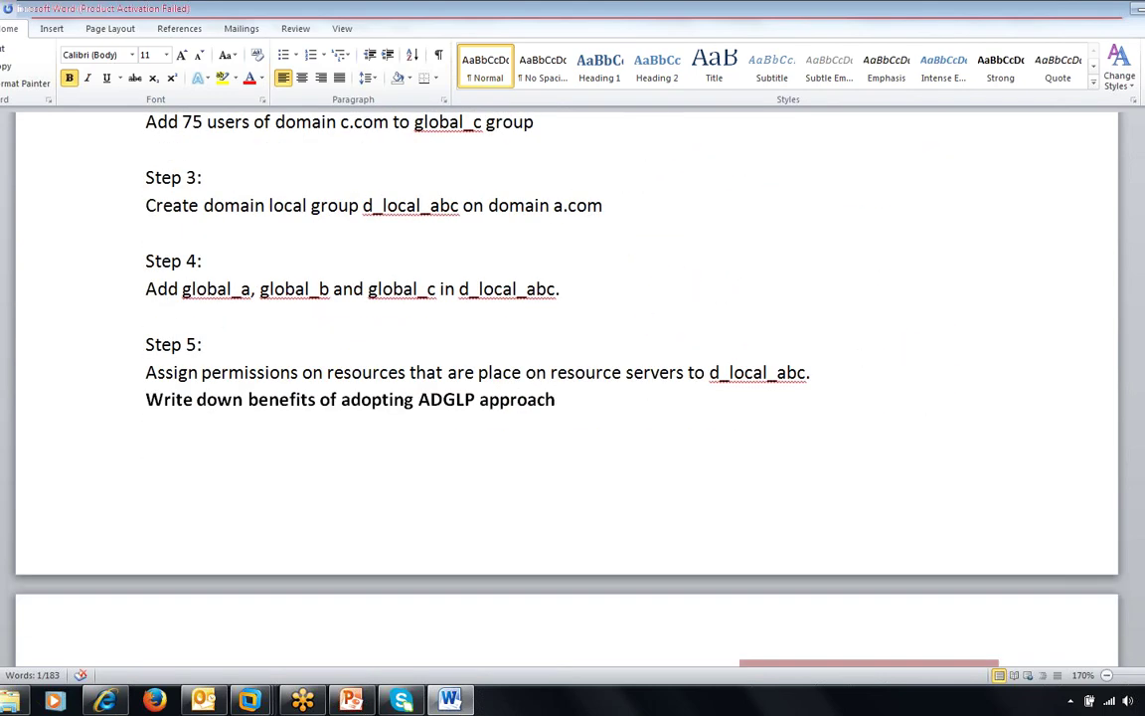
- Point out the ADGLP benefits question and the logon password question, and close the document without saving
drag(418, 401, 567, 403)
click(148, 399)
scroll(199, 555, up, 15)
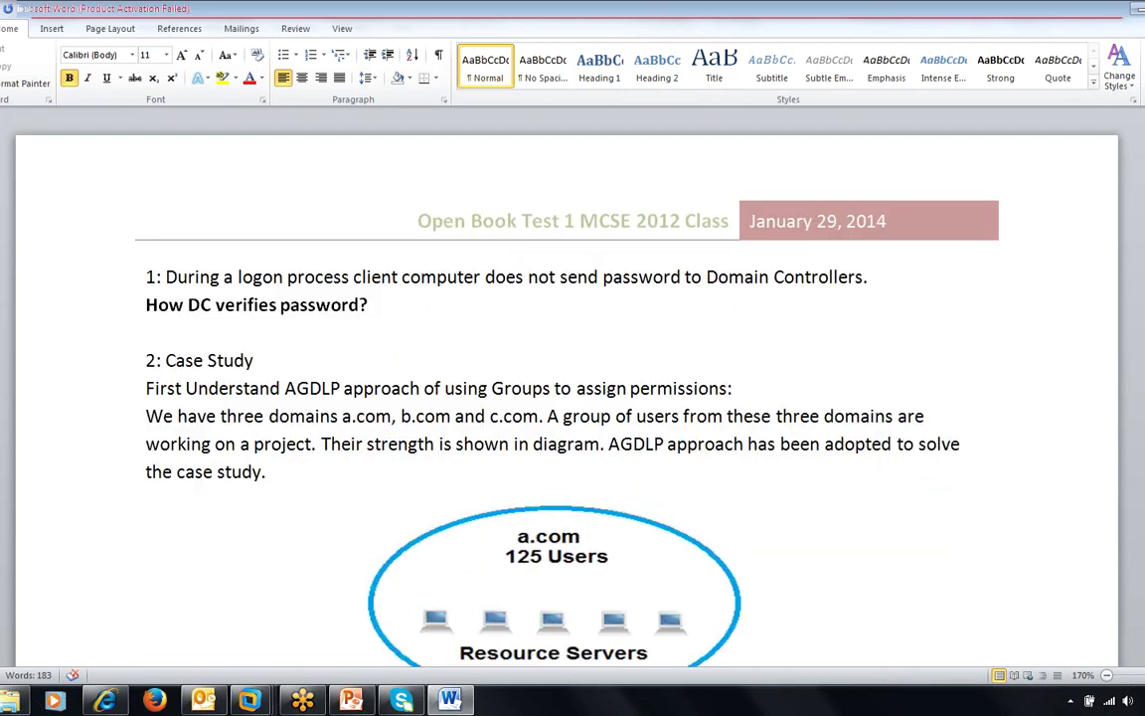
drag(154, 276, 382, 304)
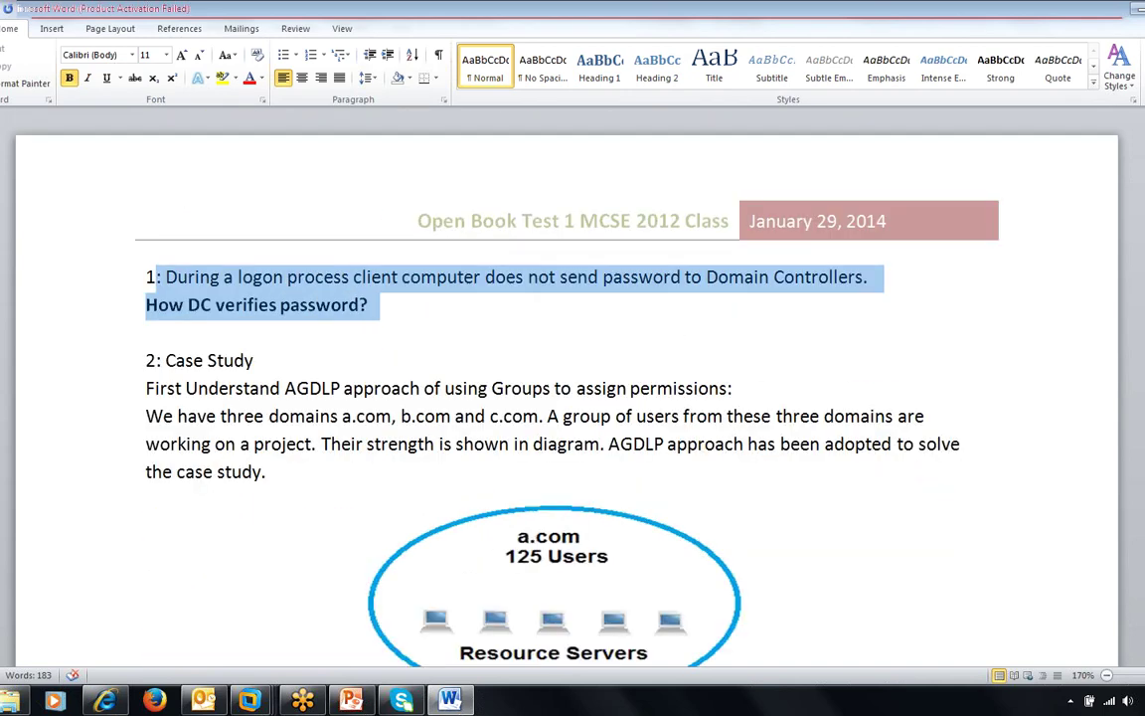
click(381, 305)
key(Down)
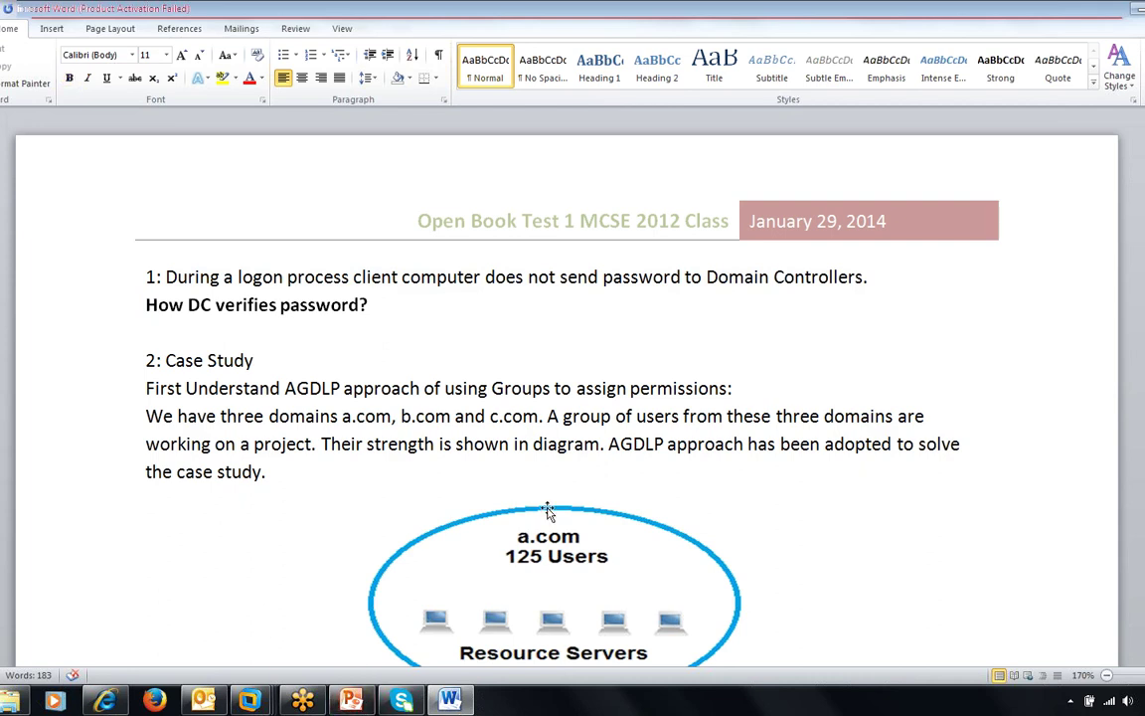
key(alt+F4)
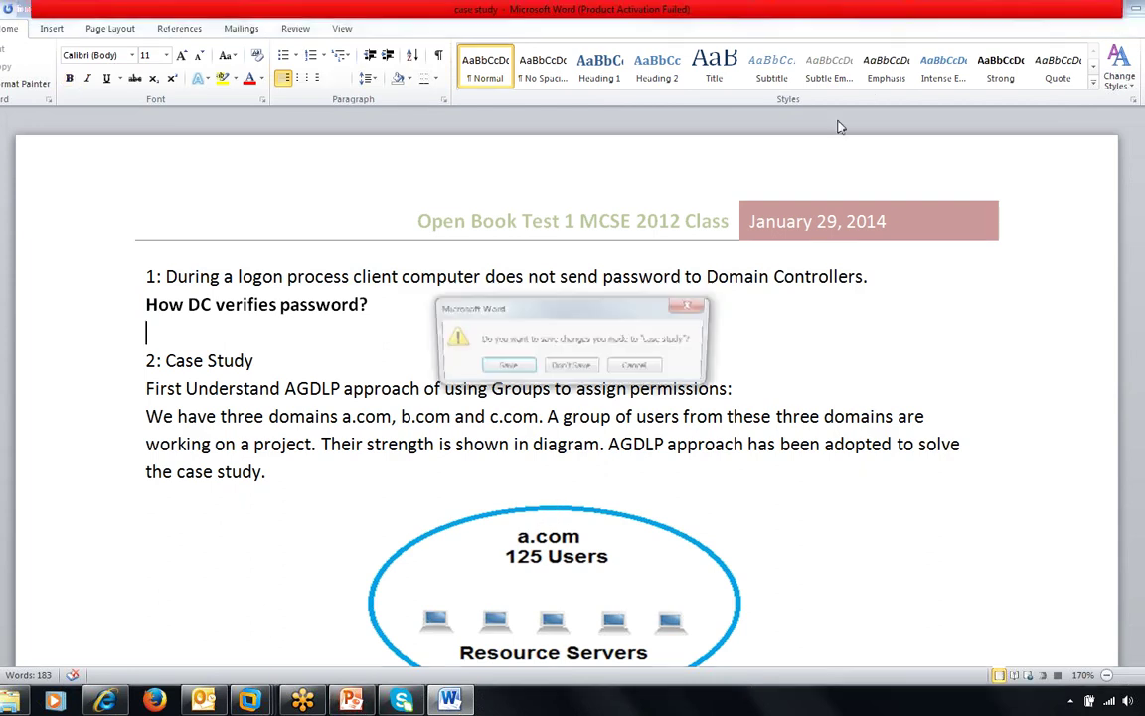
click(571, 365)
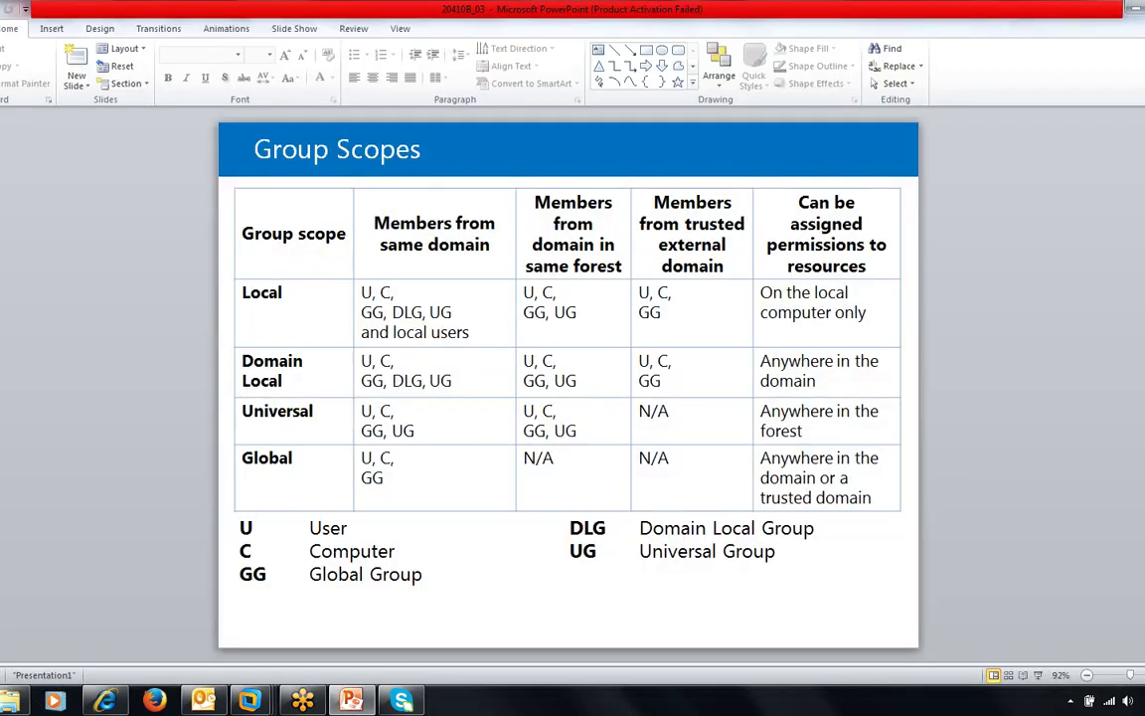
- Switch to Outlook and view the sent message titled "submission date 30th jan"
click(203, 700)
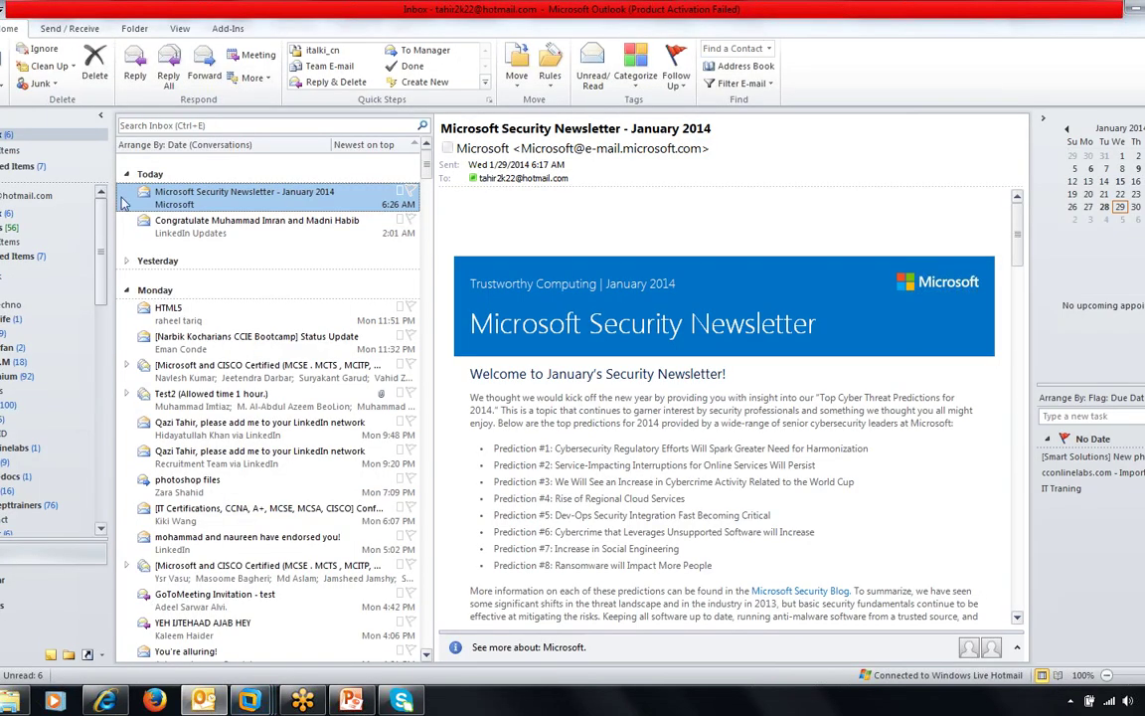
click(14, 242)
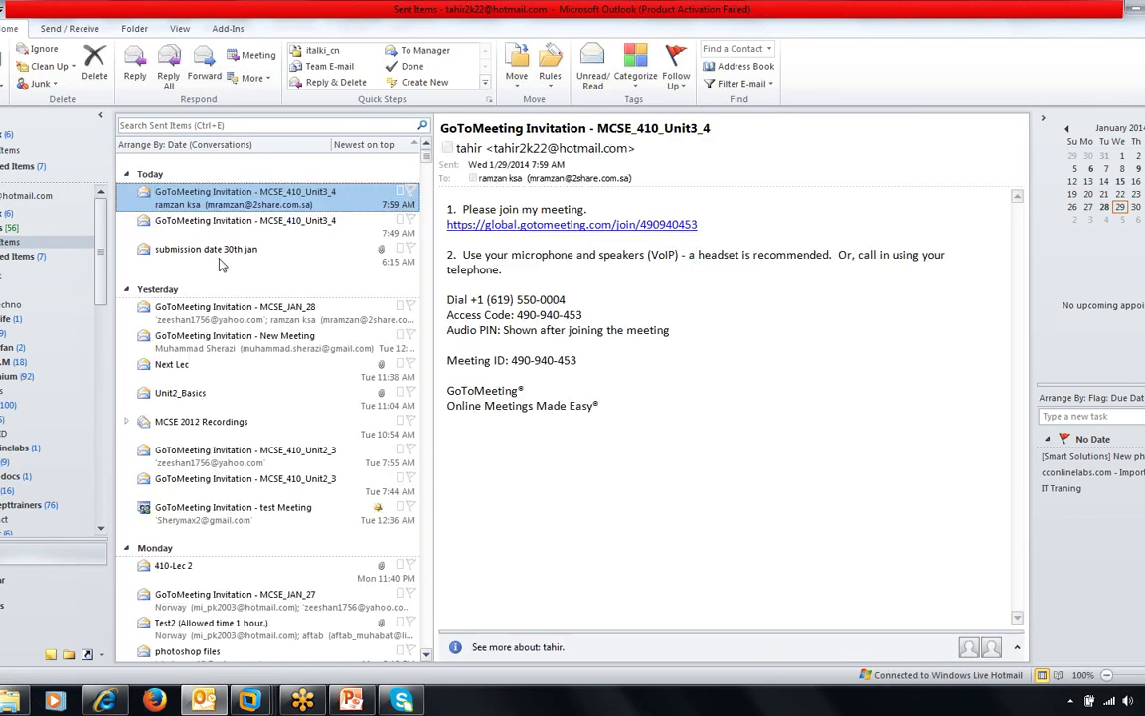
click(211, 255)
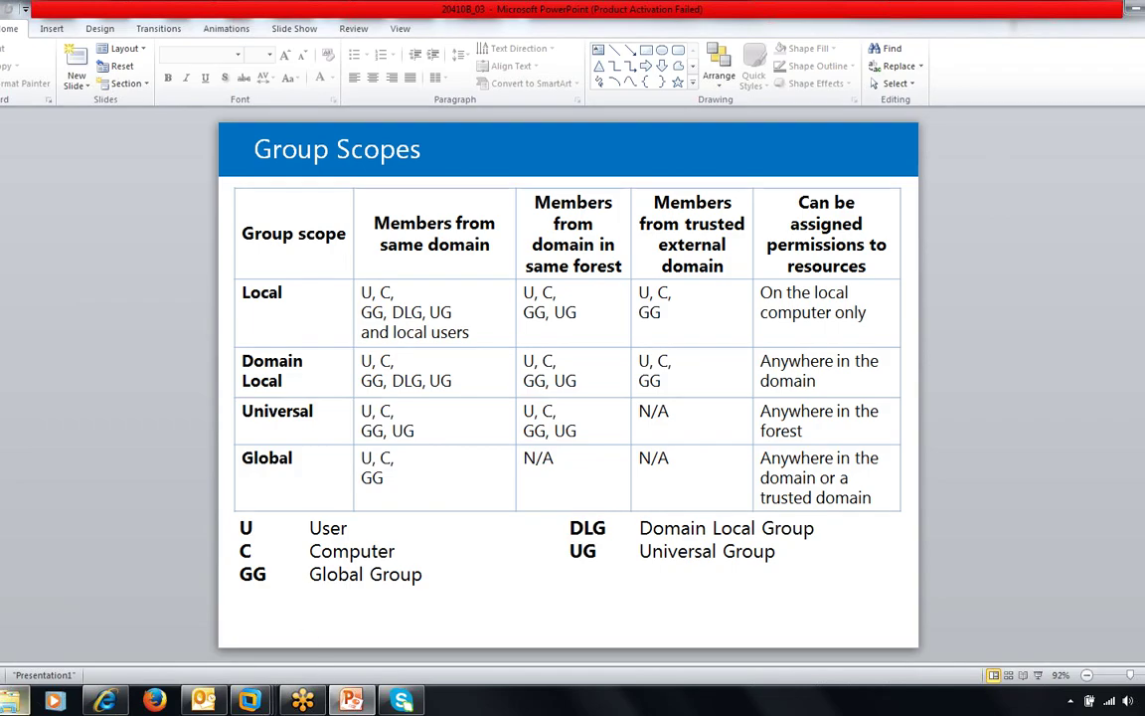
- Switch to Windows Explorer and open the 20410B_04a presentation from the unit 4 410 folder under E:\2012\410
click(14, 702)
click(33, 353)
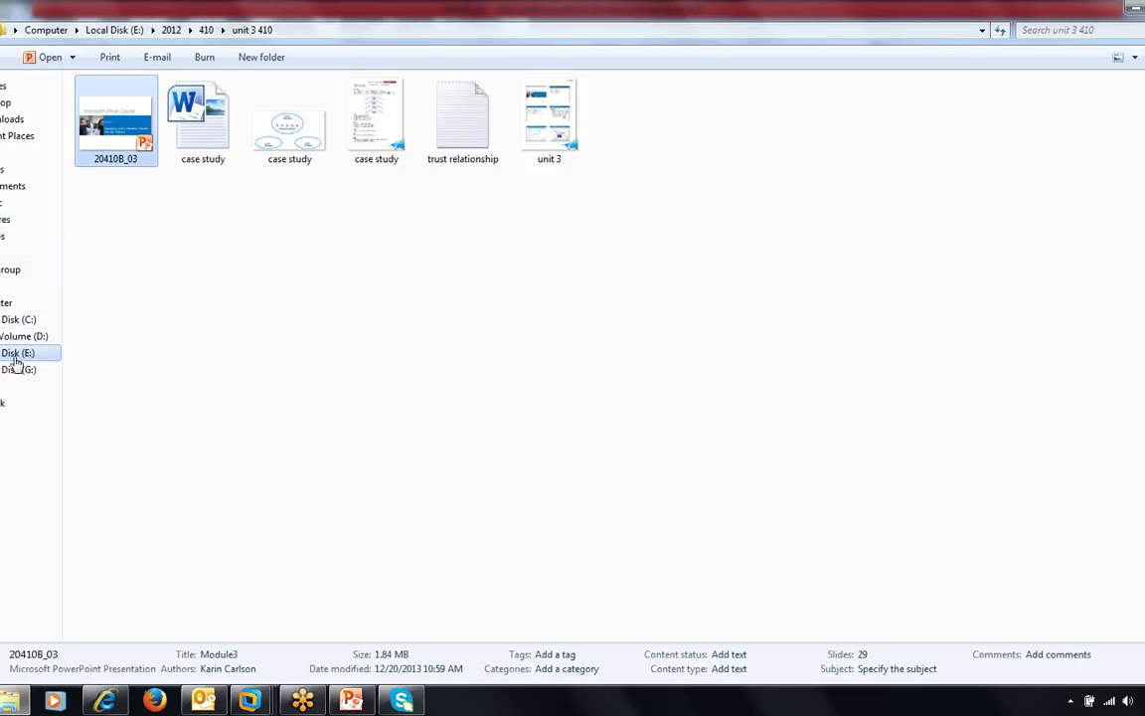
double_click(100, 119)
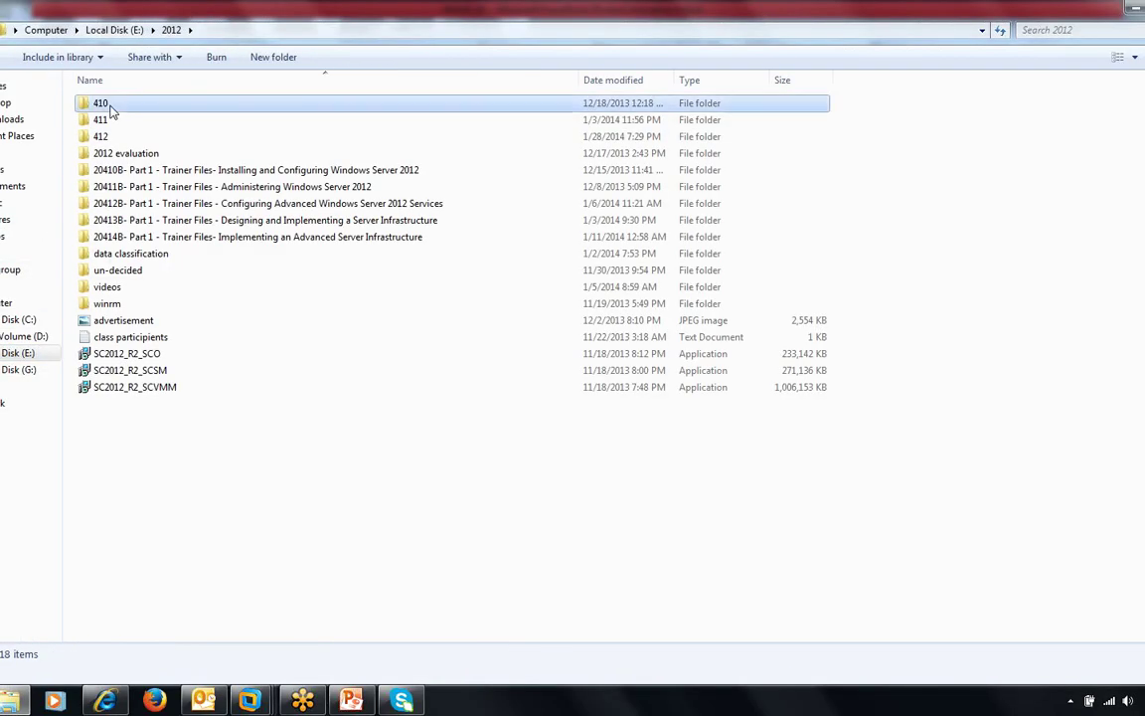
double_click(112, 104)
double_click(112, 155)
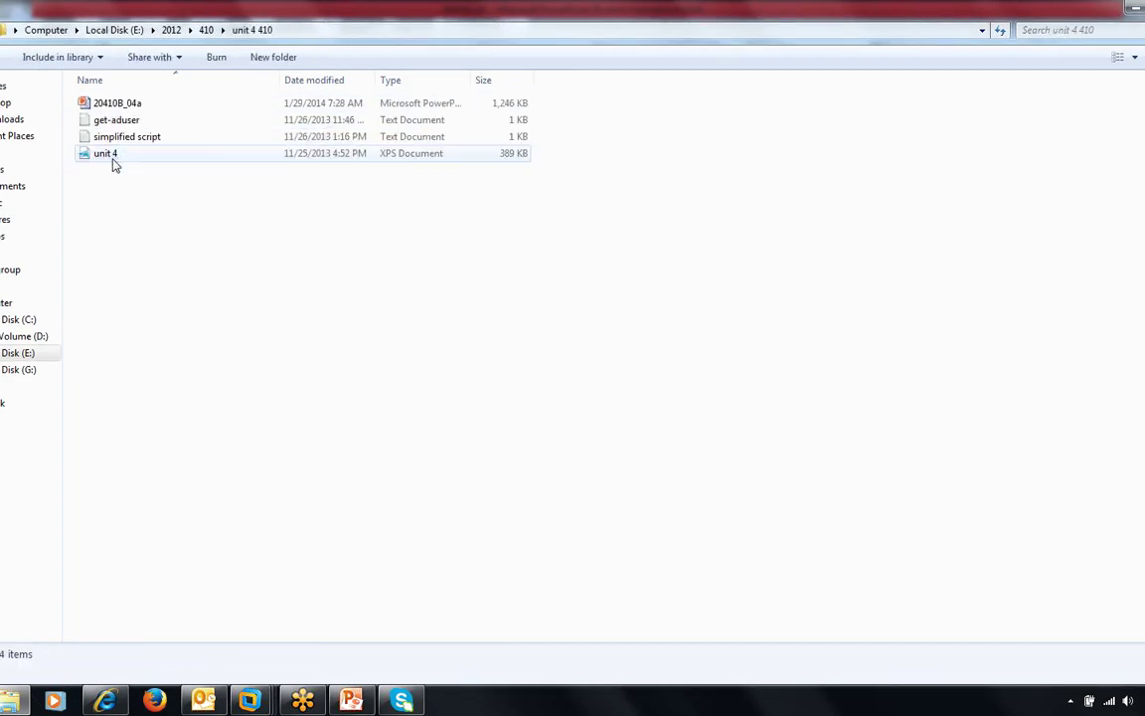
double_click(115, 103)
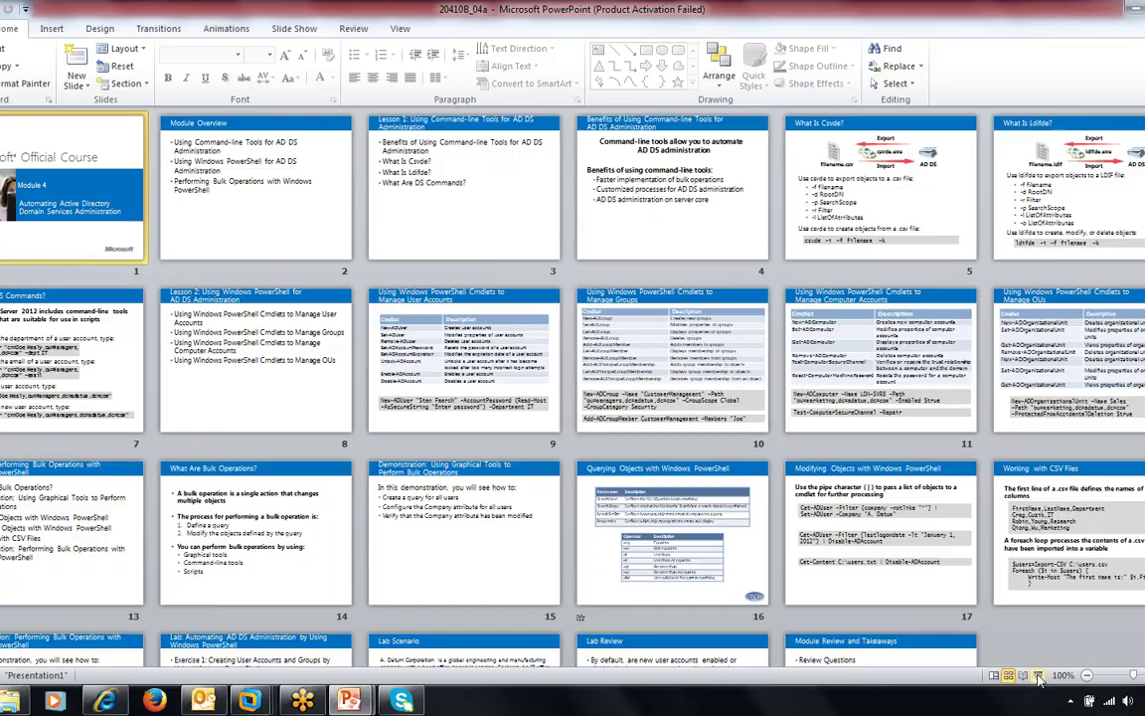
- Run the Module 4 slide show, look at the Module Overview slide, and return to the title slide
click(1034, 678)
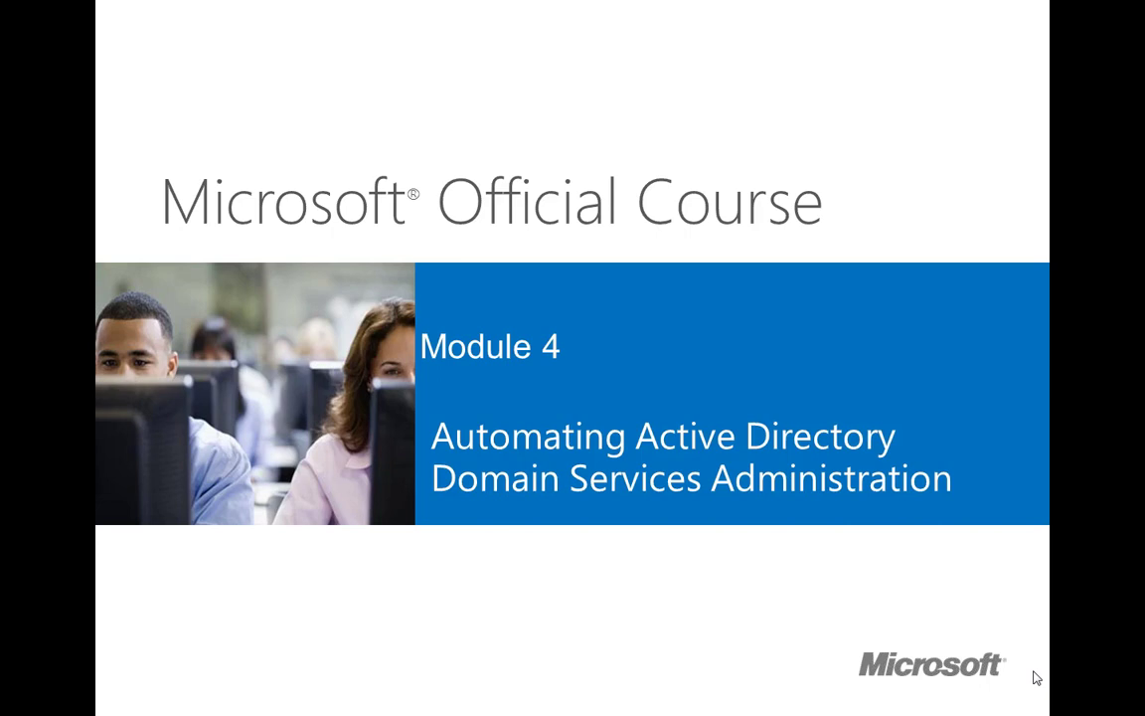
click(1037, 678)
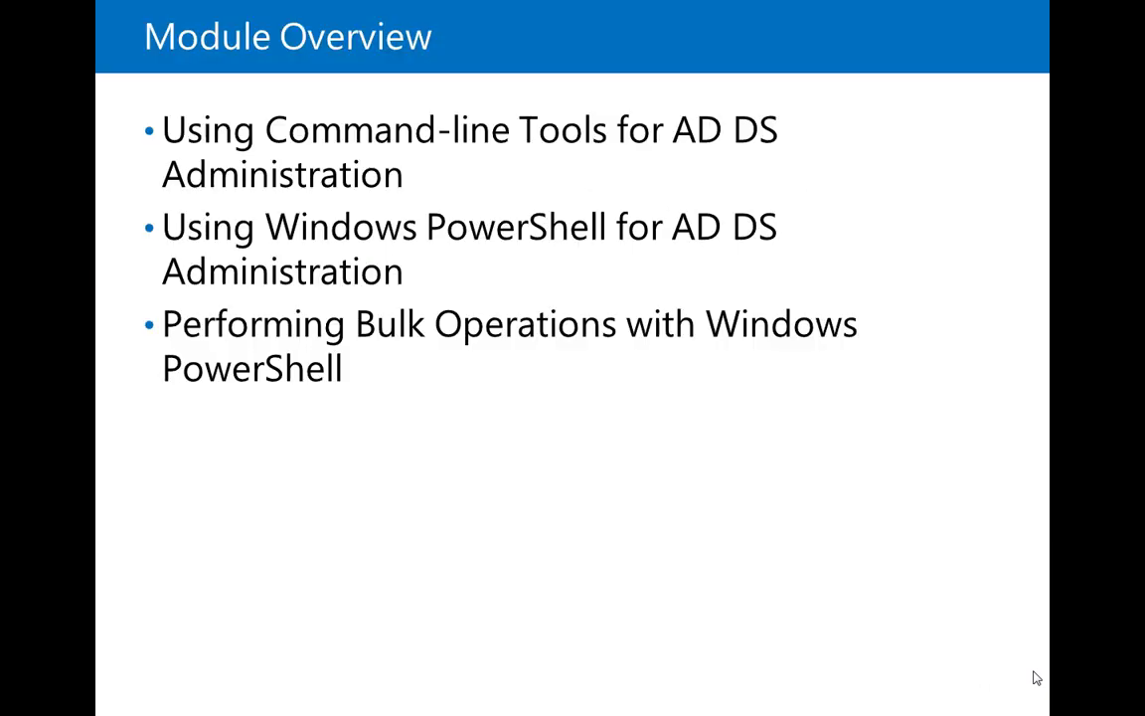
key(Left)
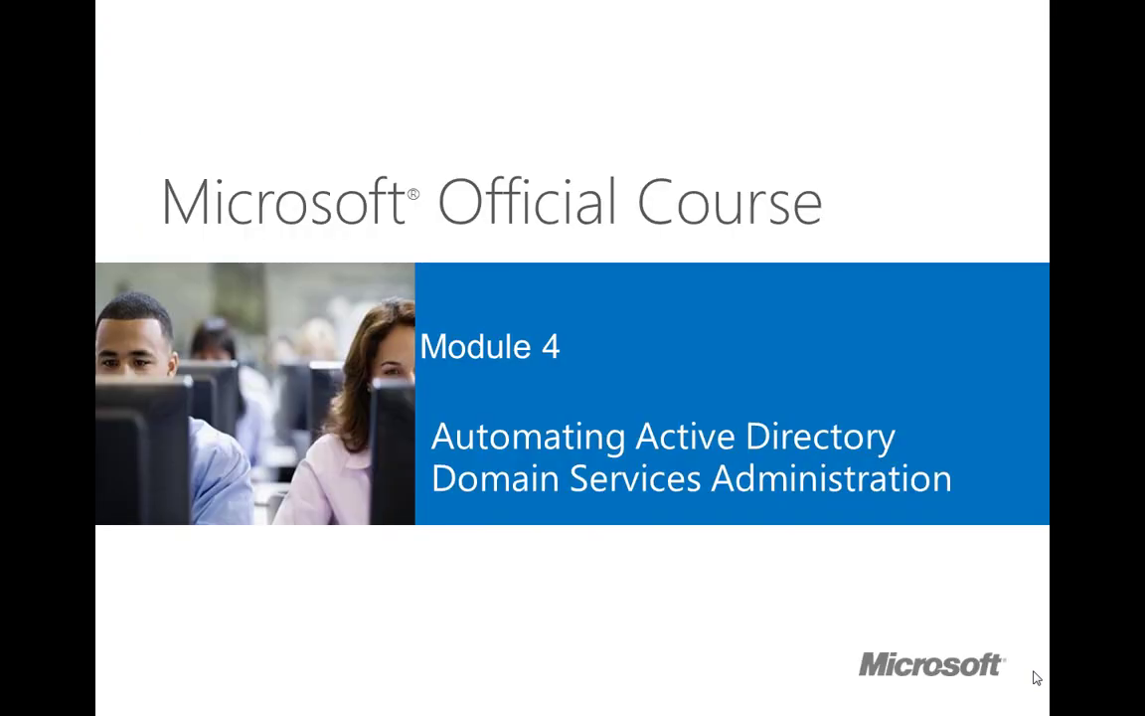